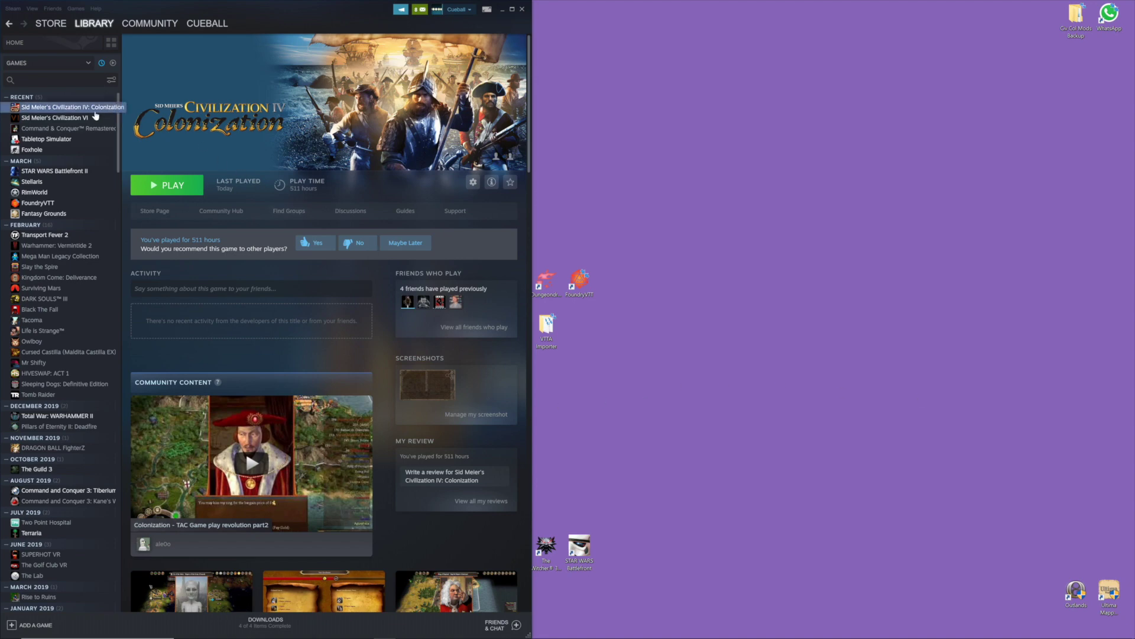
# Step: Bring up the options menu for Sid Meier's Civilization IV: Colonization in the Steam library list
pyautogui.rightClick(94, 113)
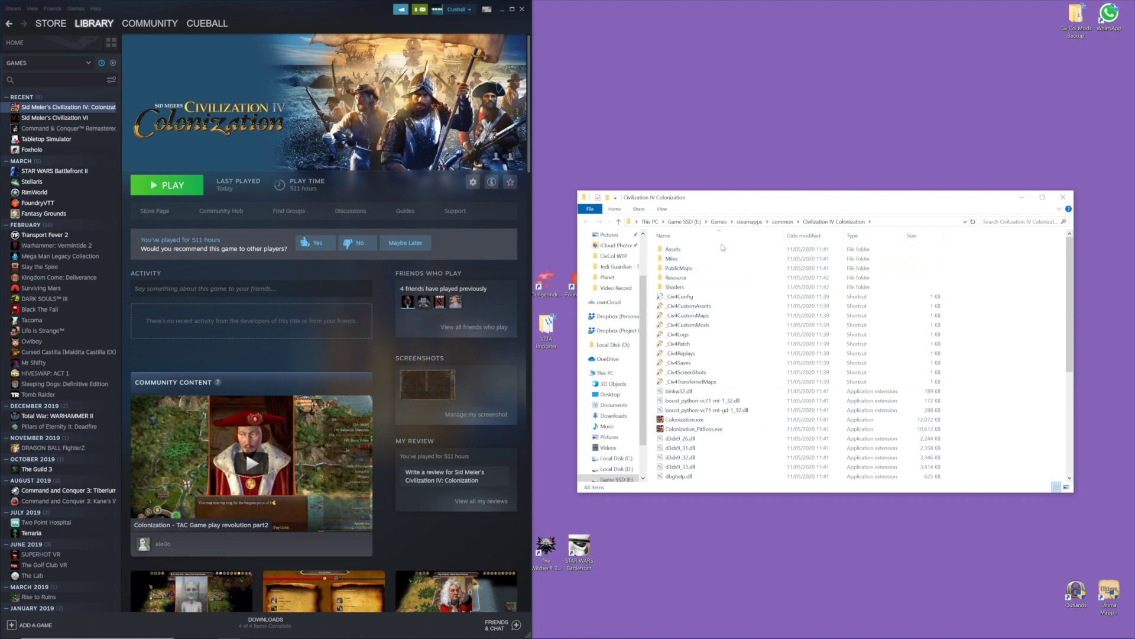
# Step: Look over the Colonization install folder's 44 items, including Assets, Resource and Colonization.exe
pyautogui.moveTo(720, 253)
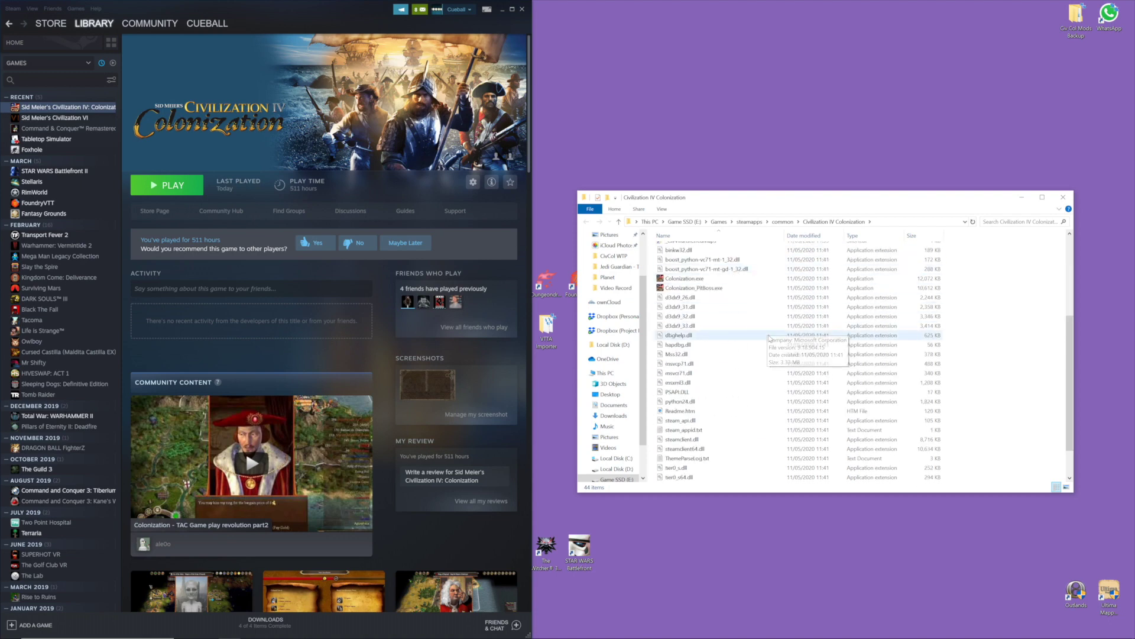
pyautogui.moveTo(771, 336)
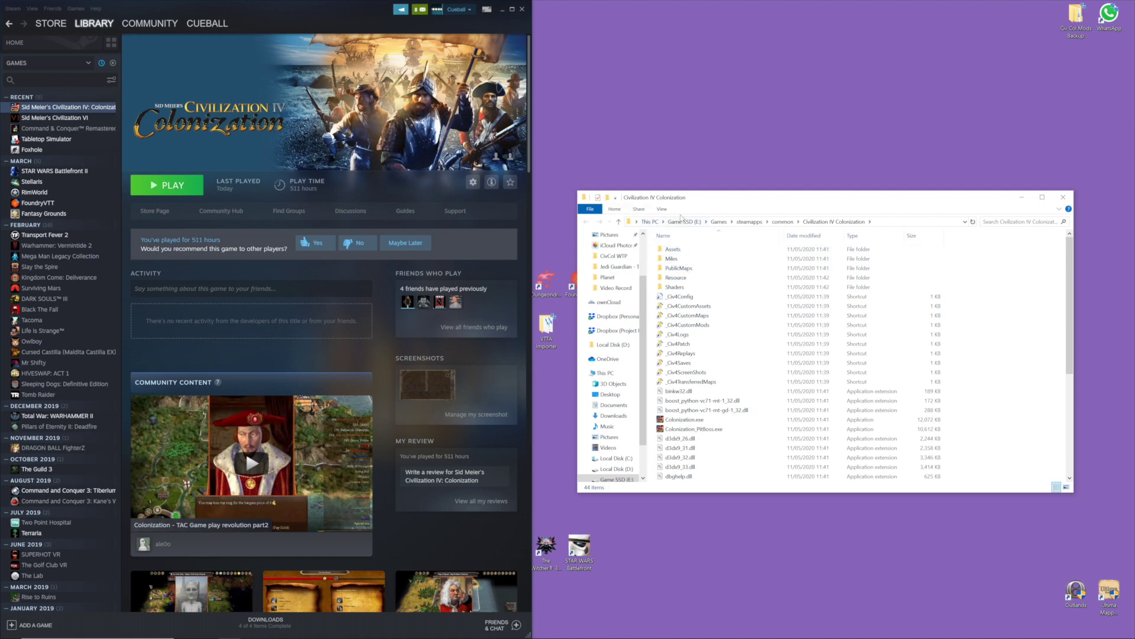
pyautogui.rightClick(986, 250)
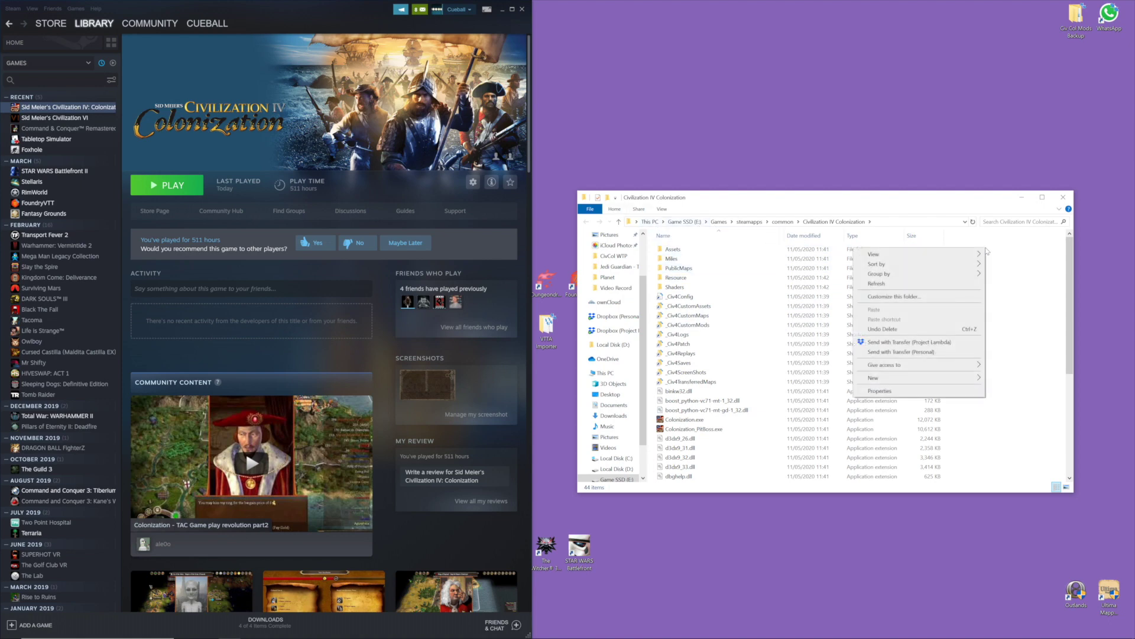
# Step: Create a folder named Mods in the Colonization folder, then switch to Chrome on Google
pyautogui.moveTo(976, 379)
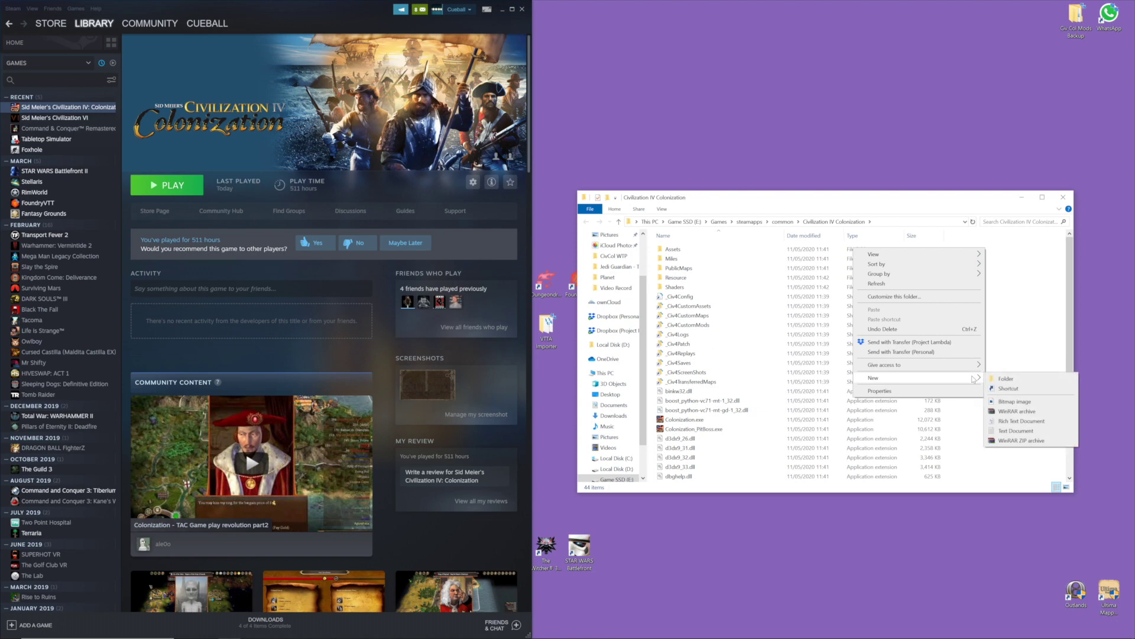
pyautogui.click(1004, 380)
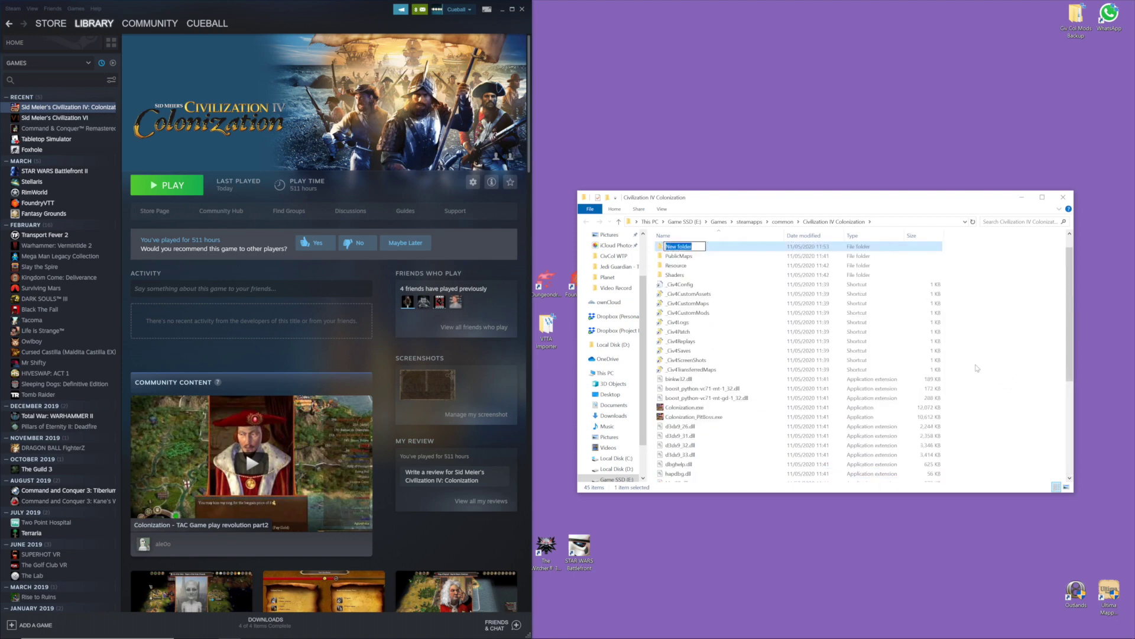
pyautogui.write('Mods')
pyautogui.press('Return')
pyautogui.hotkey('alt', 'Tab')
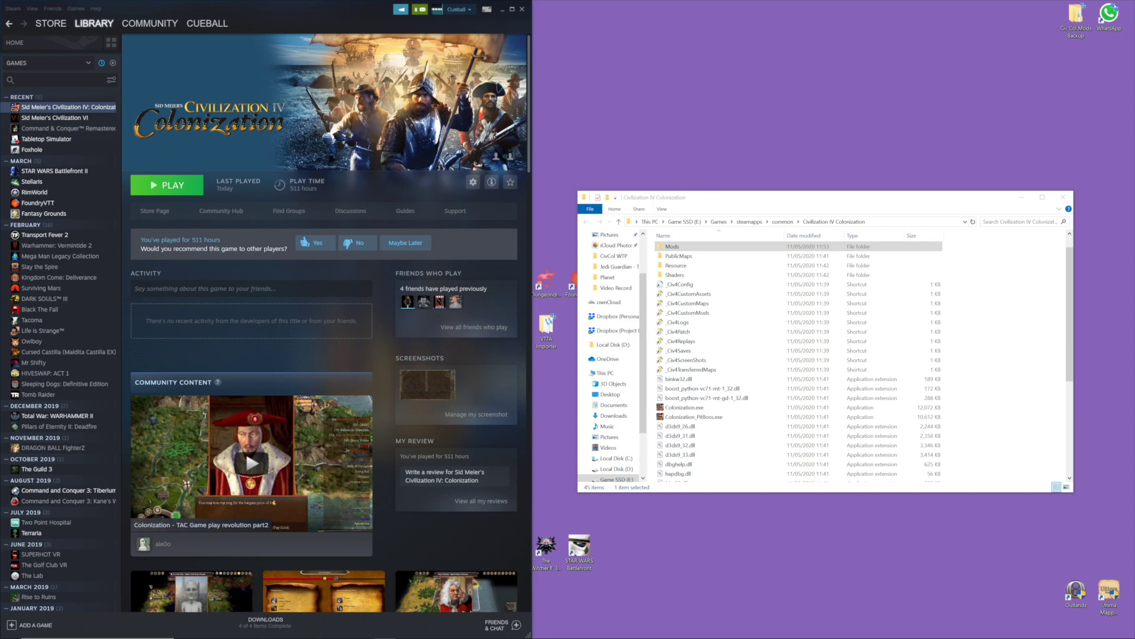
pyautogui.hotkey('alt', 'Tab')
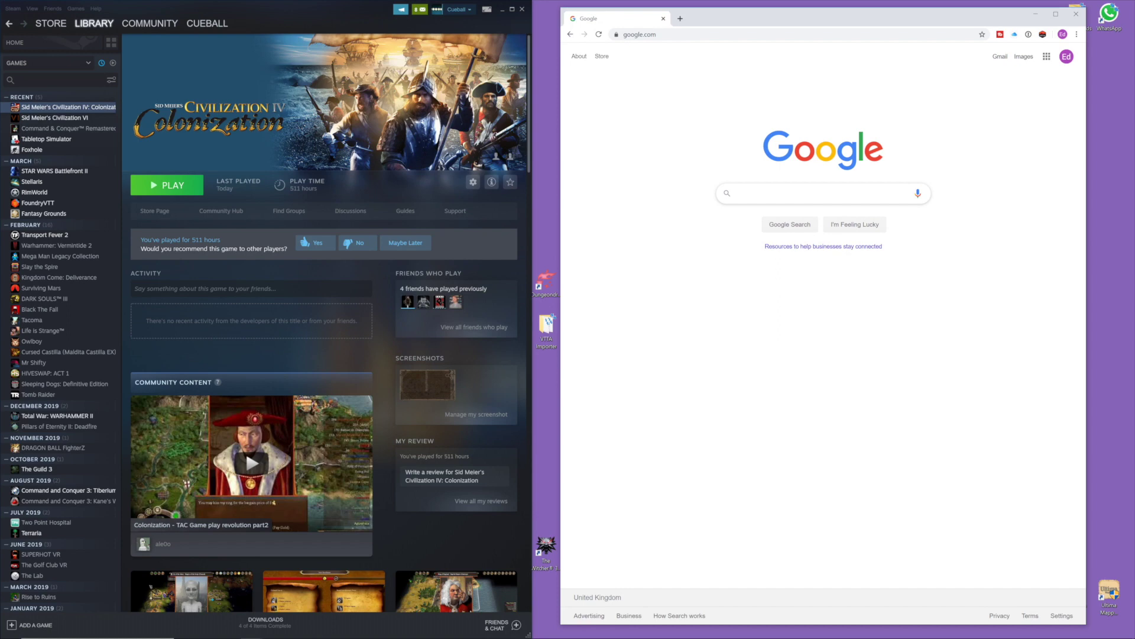
# Step: Search Google for 'Civ fanatics we the people' and open the Civ4Col - We The People forum
pyautogui.write('Ci')
pyautogui.write('v fanatics we th ')
pyautogui.write(' people')
pyautogui.press('Return')
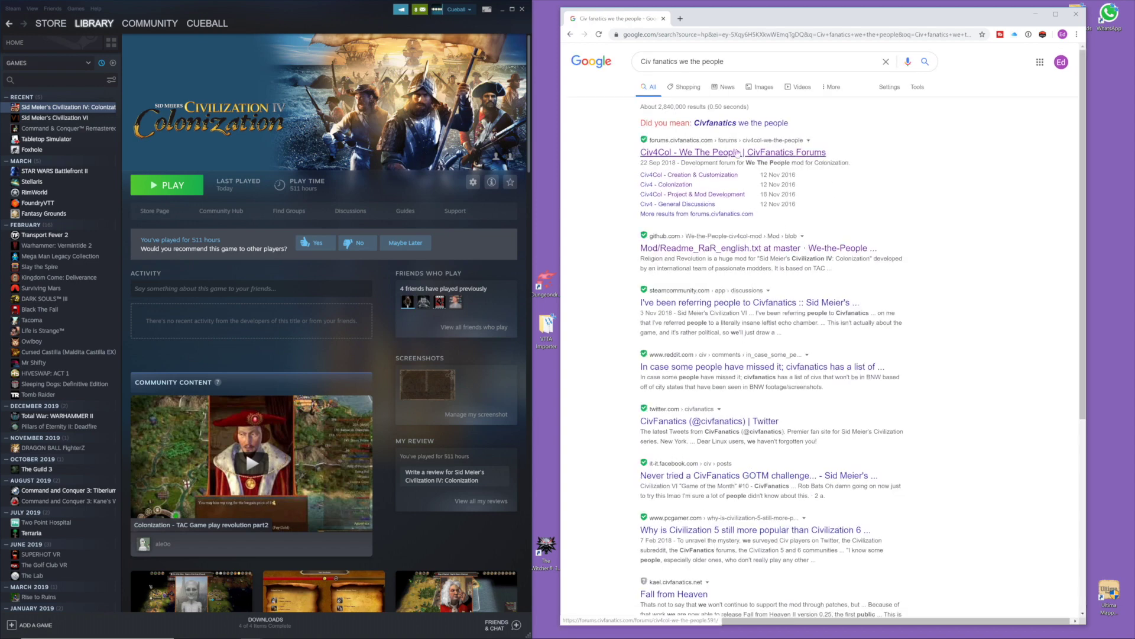
pyautogui.click(719, 153)
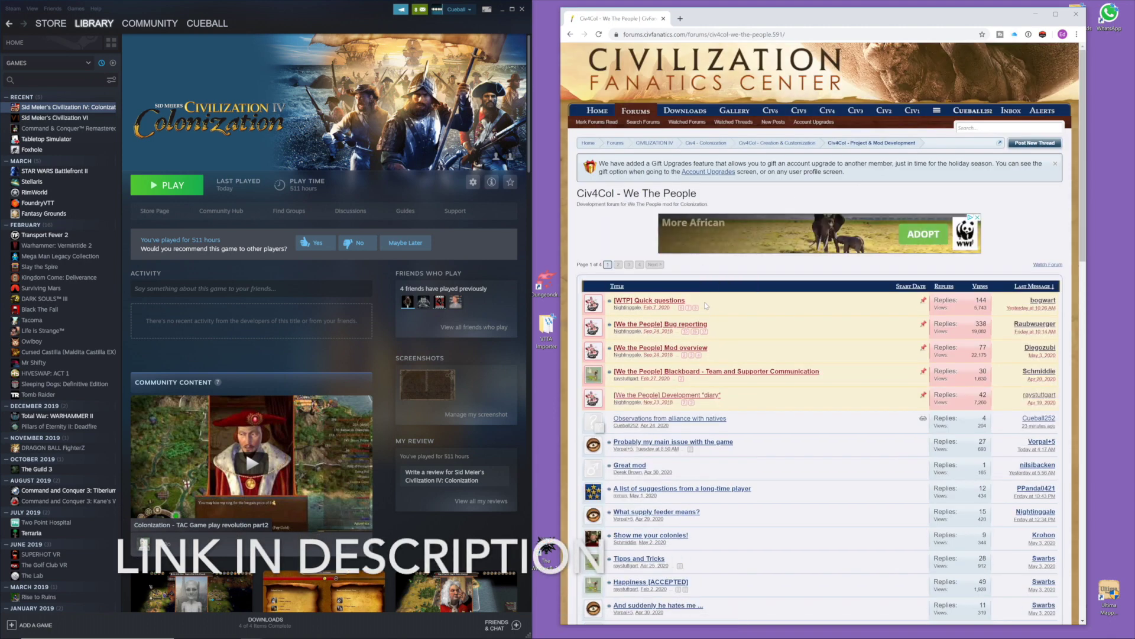
# Step: Read through the [We the People] Mod overview thread and follow its GitHub release page link
pyautogui.scroll(-2, 708, 301)
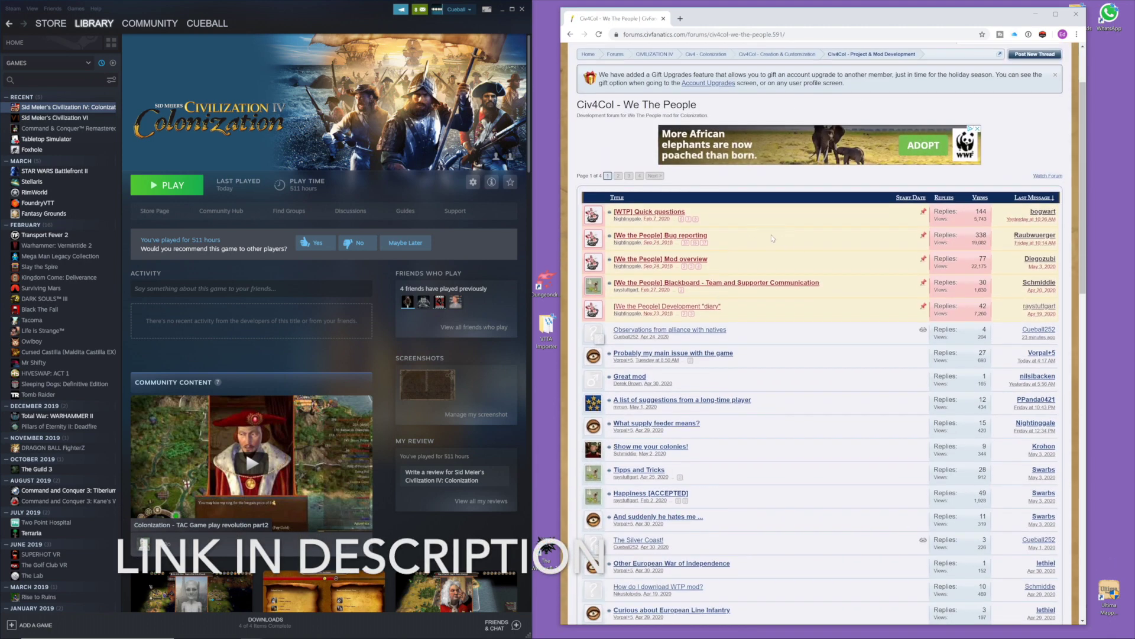
pyautogui.click(656, 262)
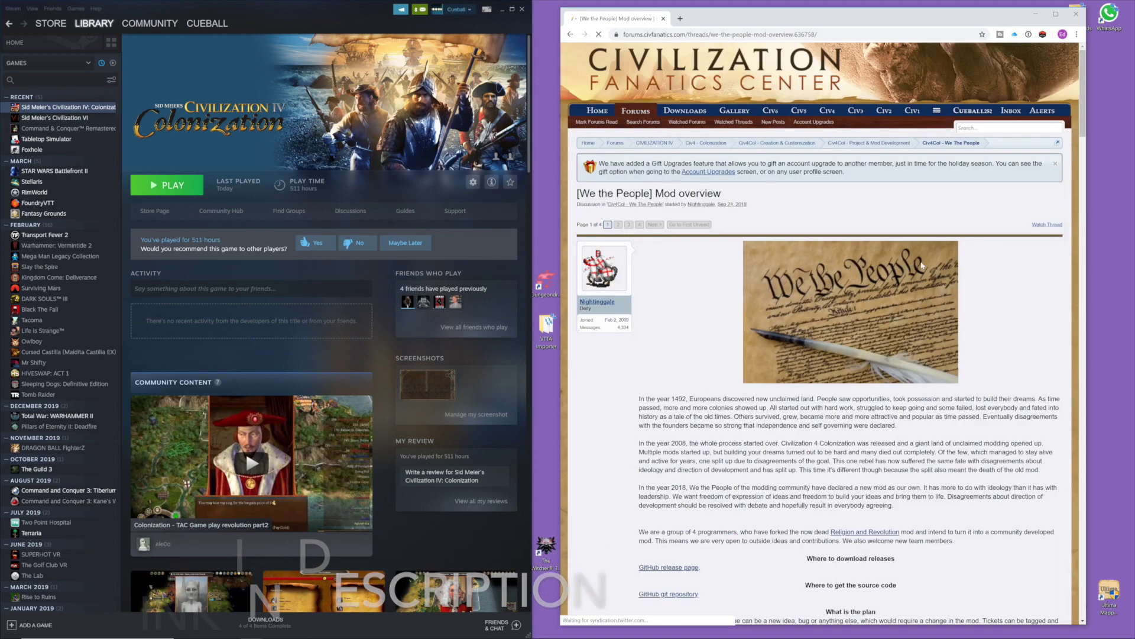
pyautogui.scroll(-2, 669, 410)
pyautogui.scroll(-3, 668, 410)
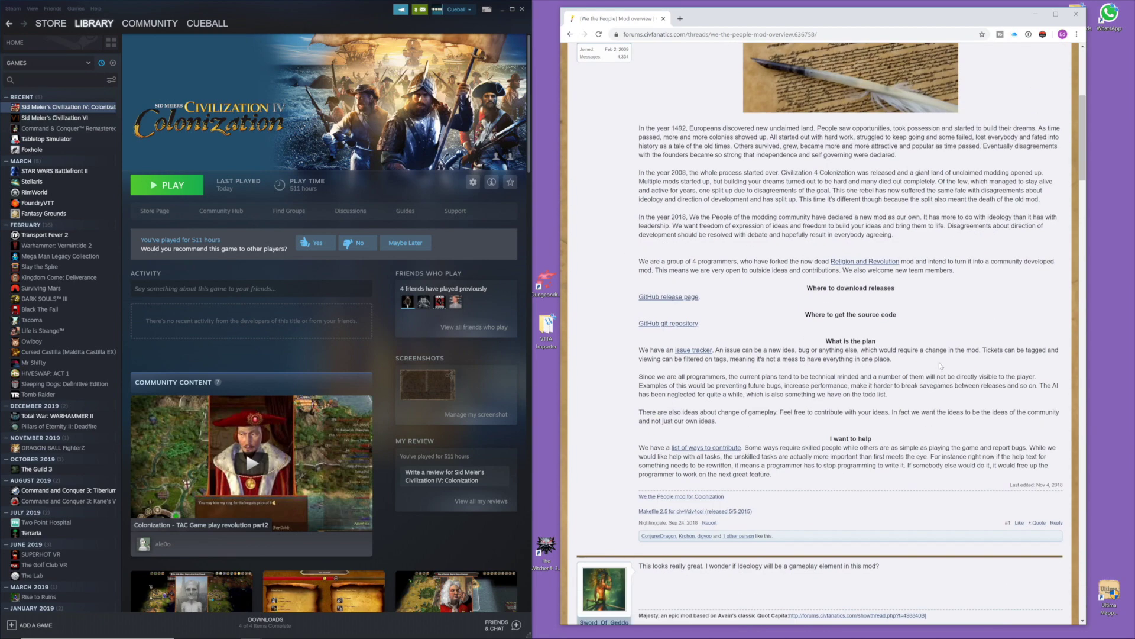
pyautogui.scroll(1, 857, 374)
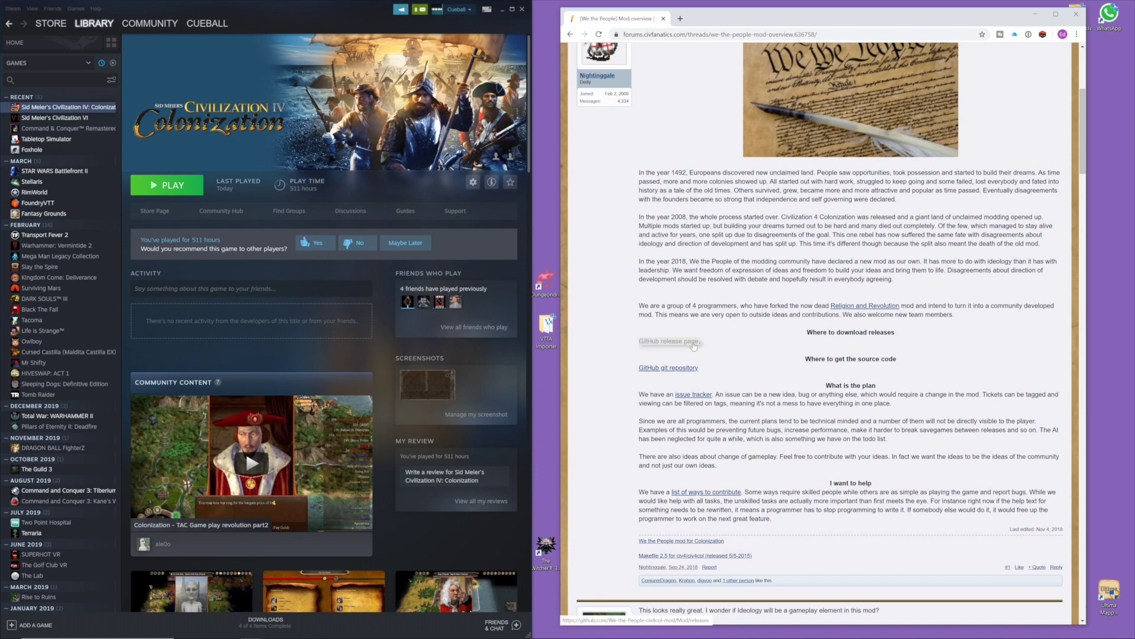
pyautogui.click(669, 341)
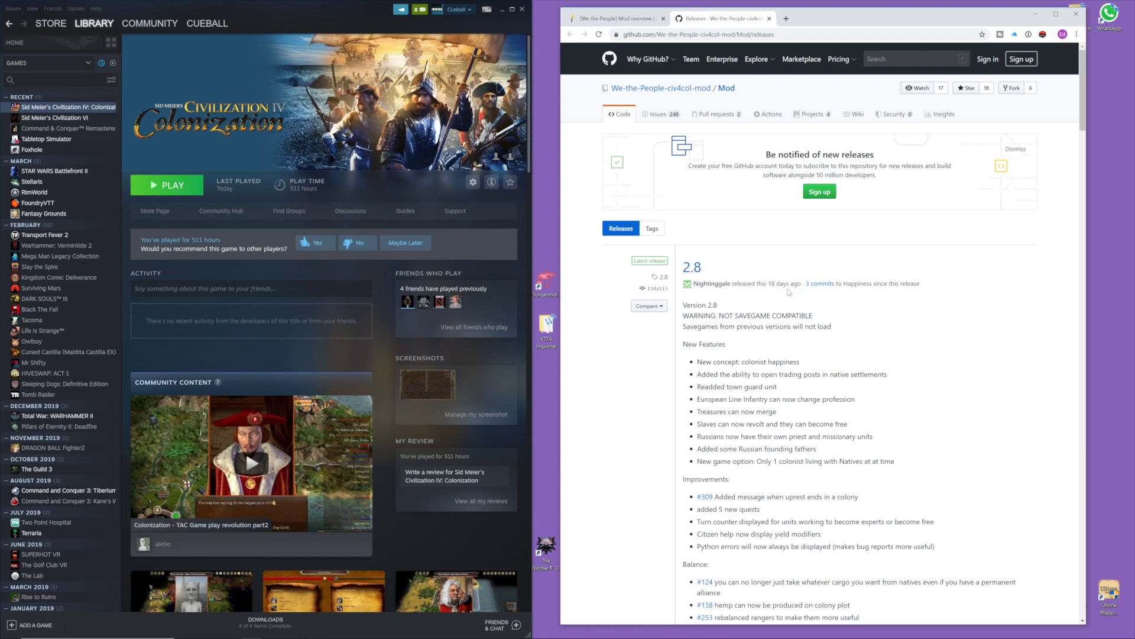
# Step: Download We.The.People.2.8.zip from the Assets list of the 2.8 release
pyautogui.scroll(-6, 788, 292)
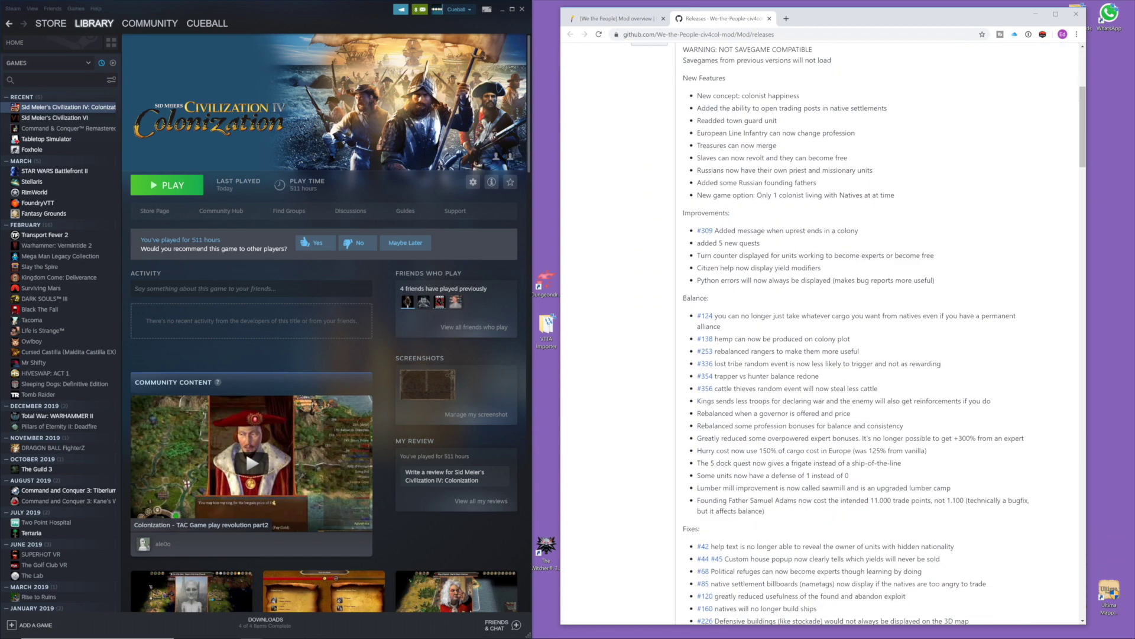
pyautogui.scroll(-7, 702, 271)
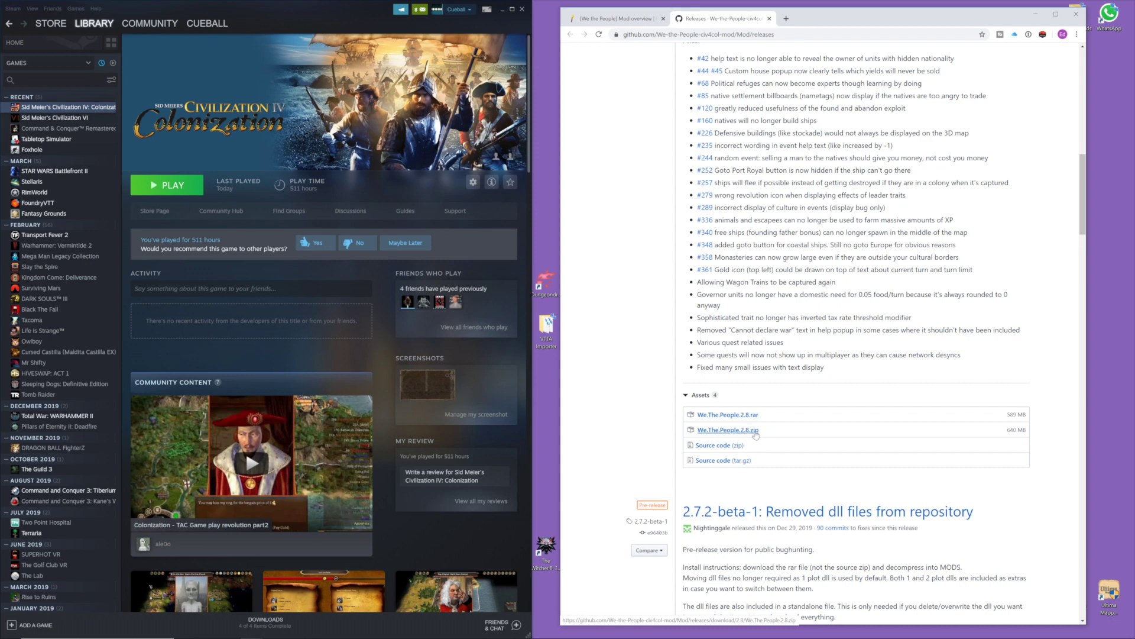
pyautogui.click(756, 431)
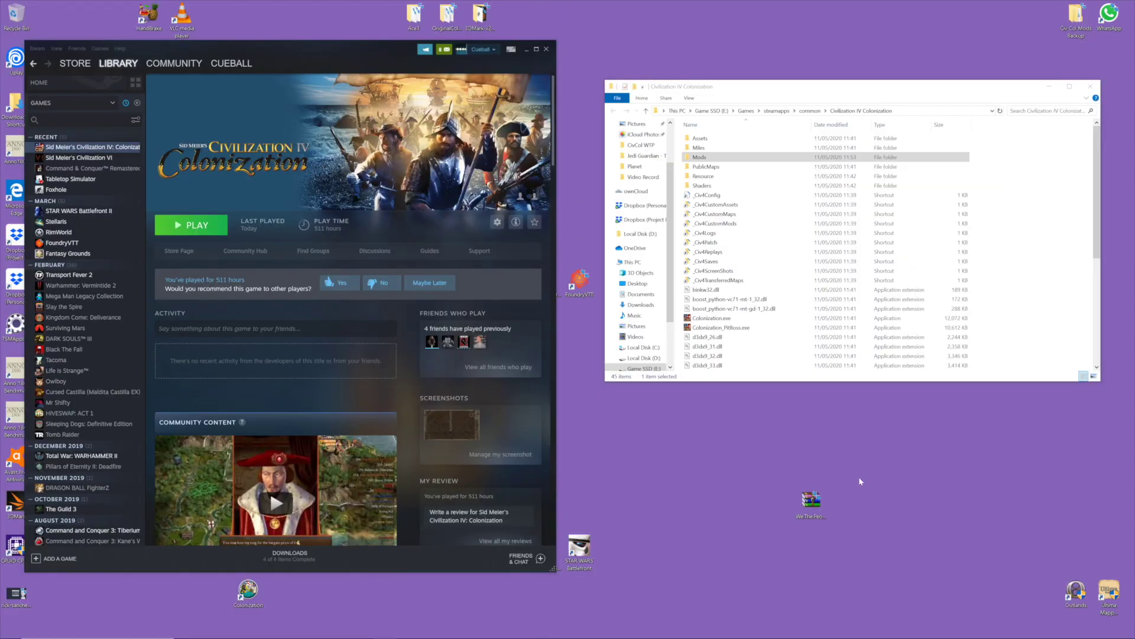
# Step: Drag We.The.People.2.8.zip from the desktop into the Colonization Mods folder and open it
pyautogui.click(822, 498)
pyautogui.rightClick(108, 151)
pyautogui.moveTo(136, 193)
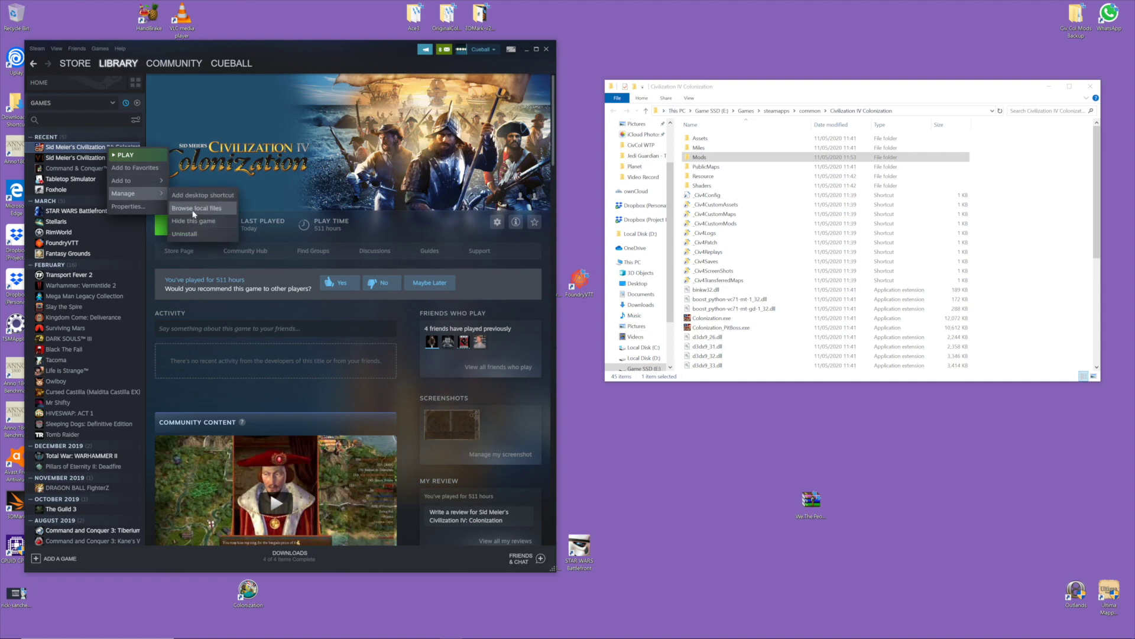
pyautogui.click(811, 503)
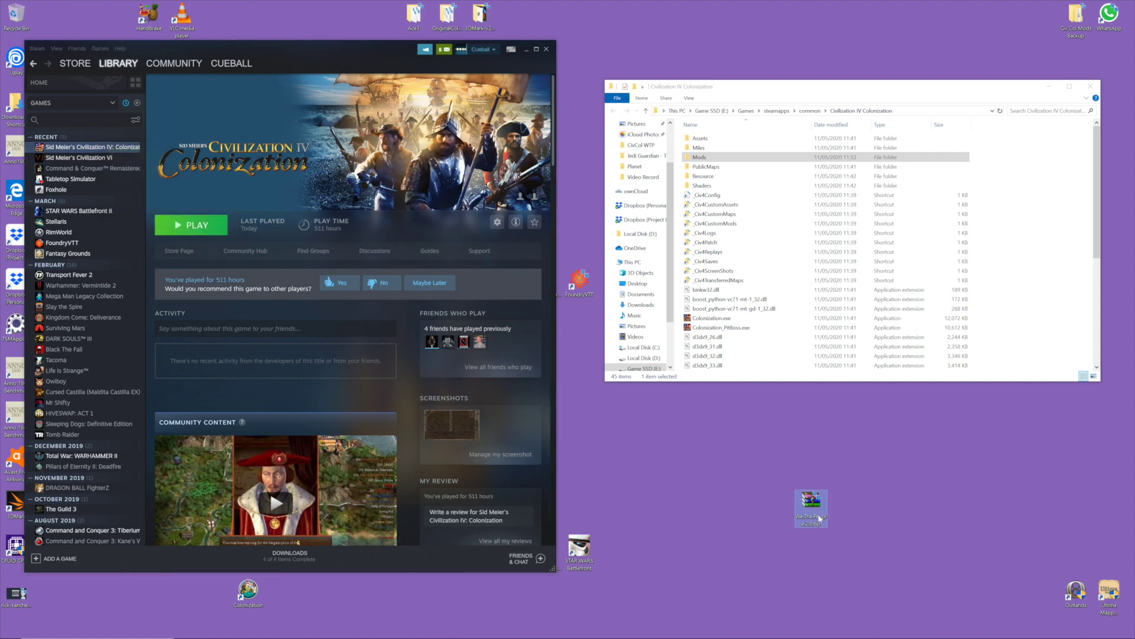
pyautogui.moveTo(819, 518); pyautogui.dragTo(731, 163)
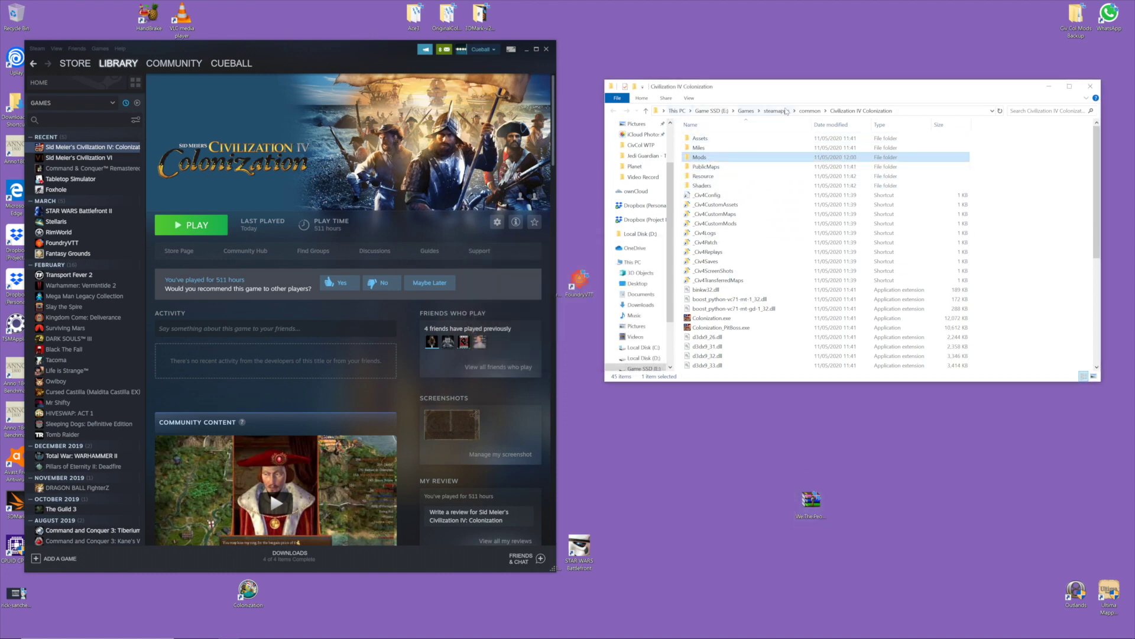
pyautogui.doubleClick(698, 157)
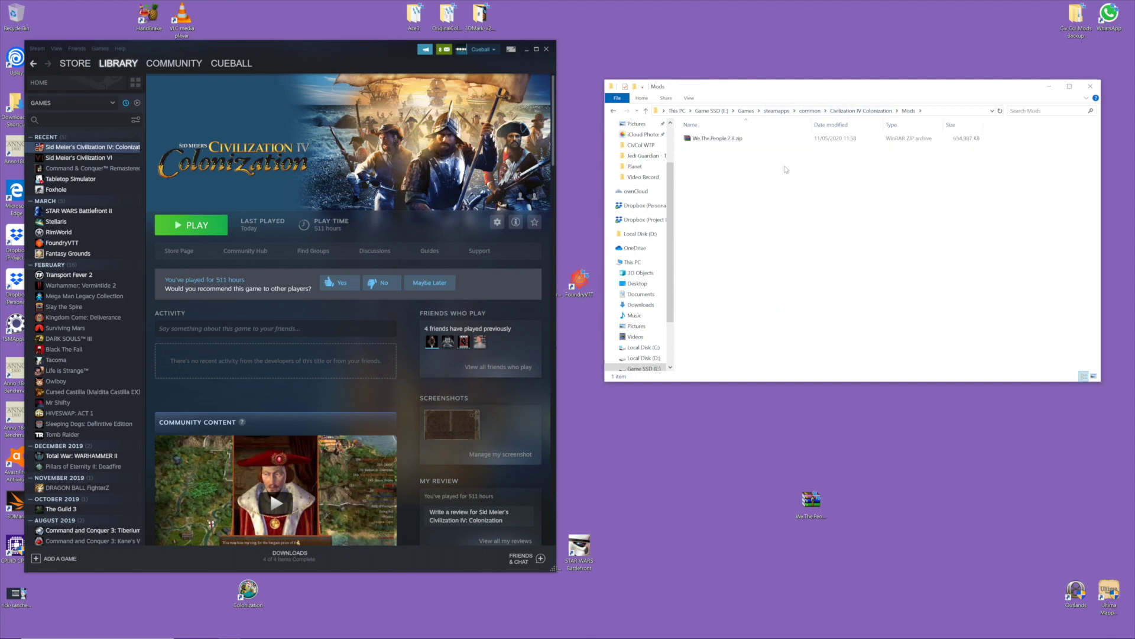
# Step: Extract We.The.People.2.8.zip in place, adding Assets, Project Files and PublicMaps to Mods
pyautogui.rightClick(720, 140)
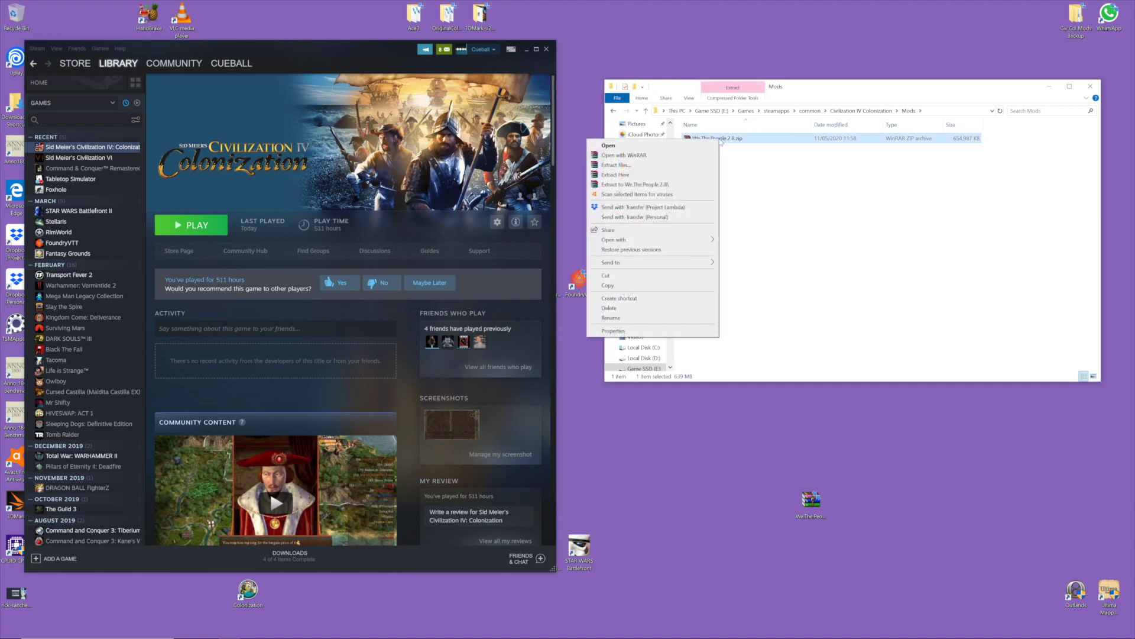
pyautogui.click(683, 176)
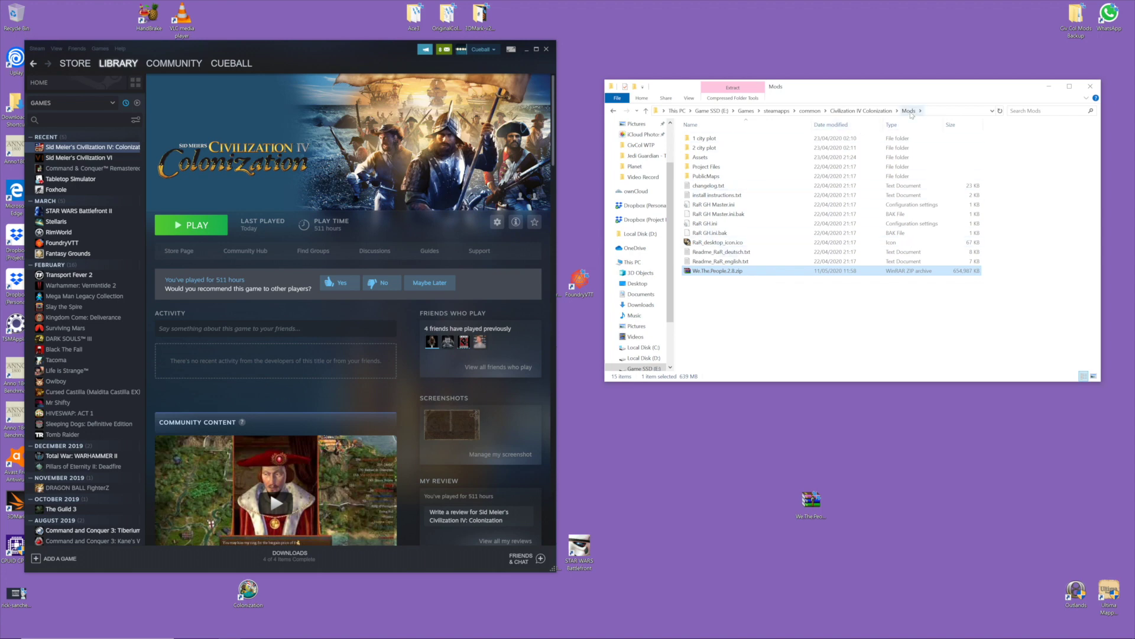
# Step: Create a WTP 2.8 folder inside Mods and open install instructions.txt
pyautogui.rightClick(792, 297)
pyautogui.moveTo(733, 425)
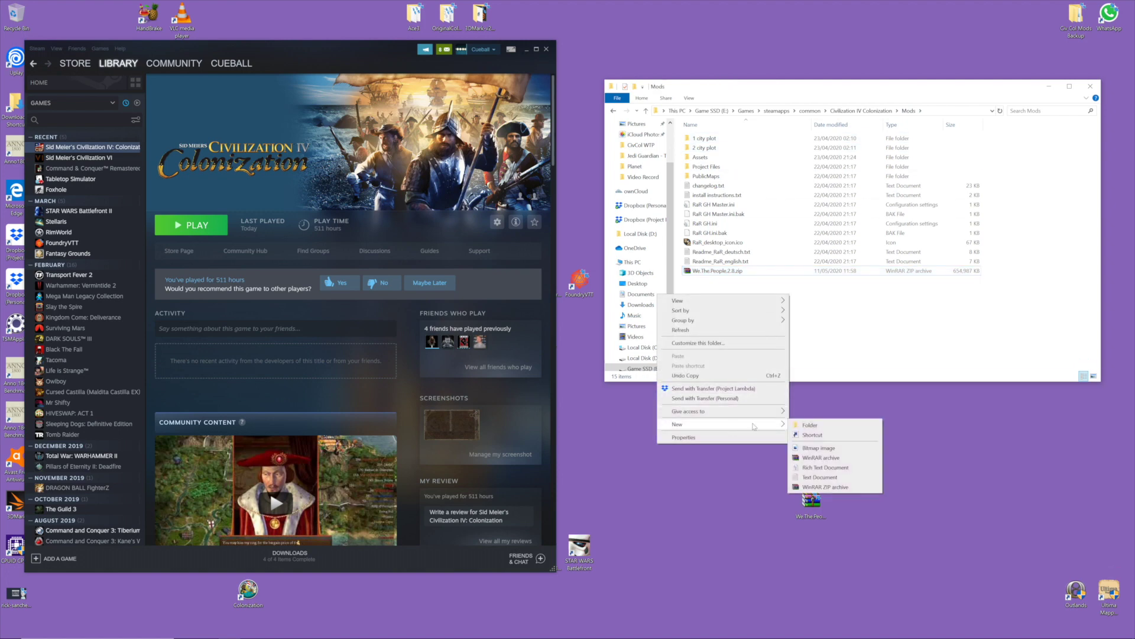
pyautogui.click(807, 425)
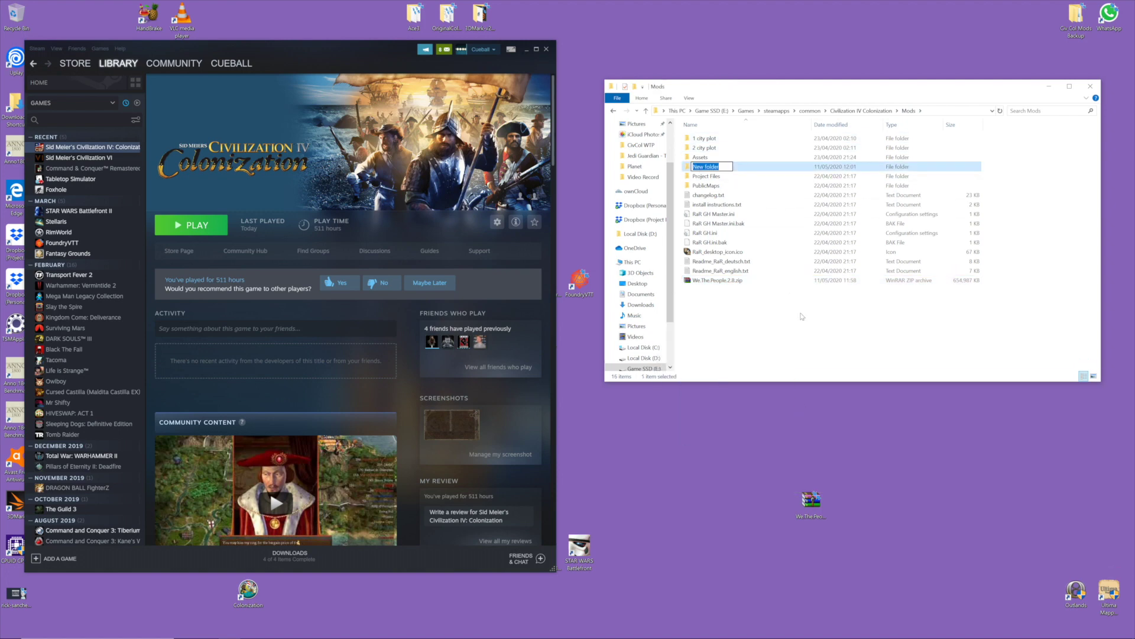
pyautogui.write('WTP 2.8')
pyautogui.press('Return')
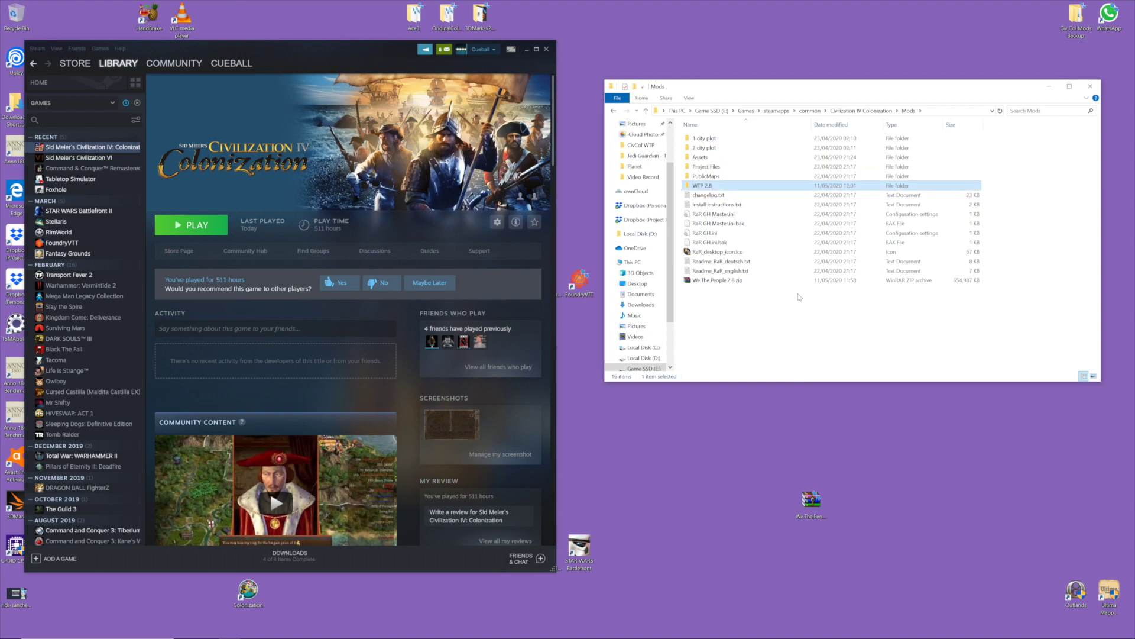
pyautogui.doubleClick(727, 205)
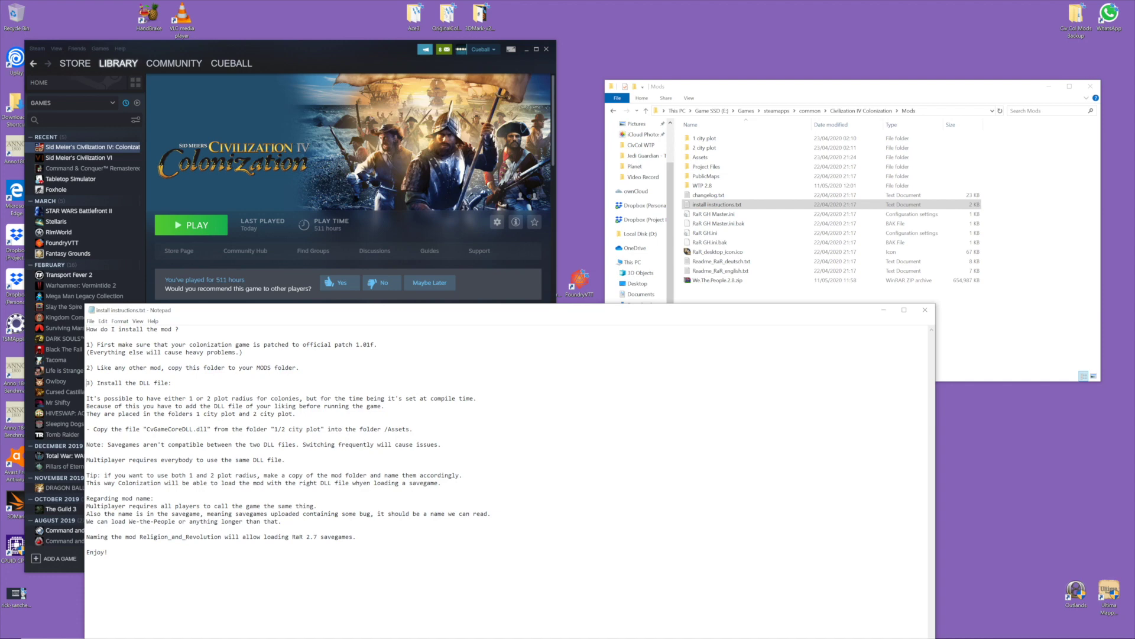
pyautogui.moveTo(86, 383); pyautogui.dragTo(296, 414)
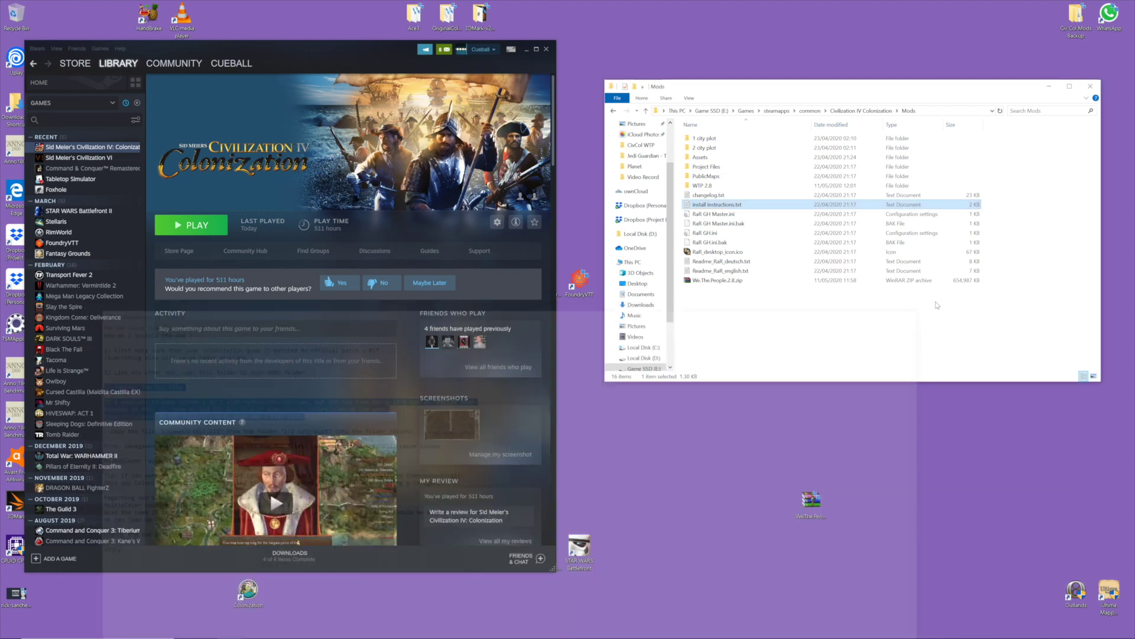
pyautogui.click(925, 310)
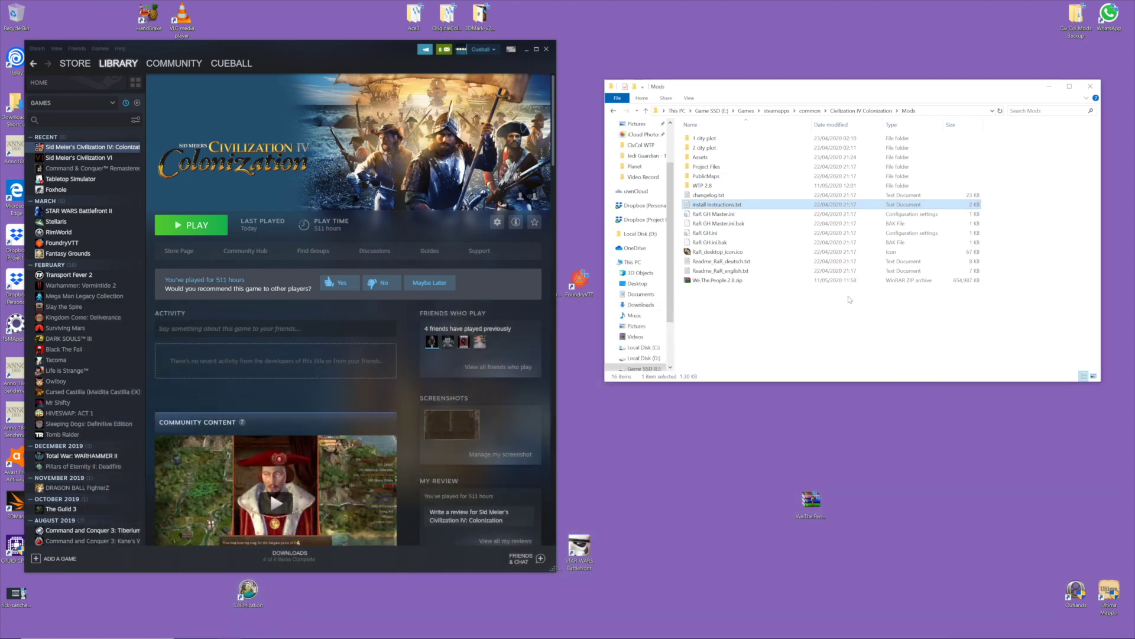
# Step: Move the ten extracted files and five extracted folders from Mods into WTP 2.8
pyautogui.click(716, 280)
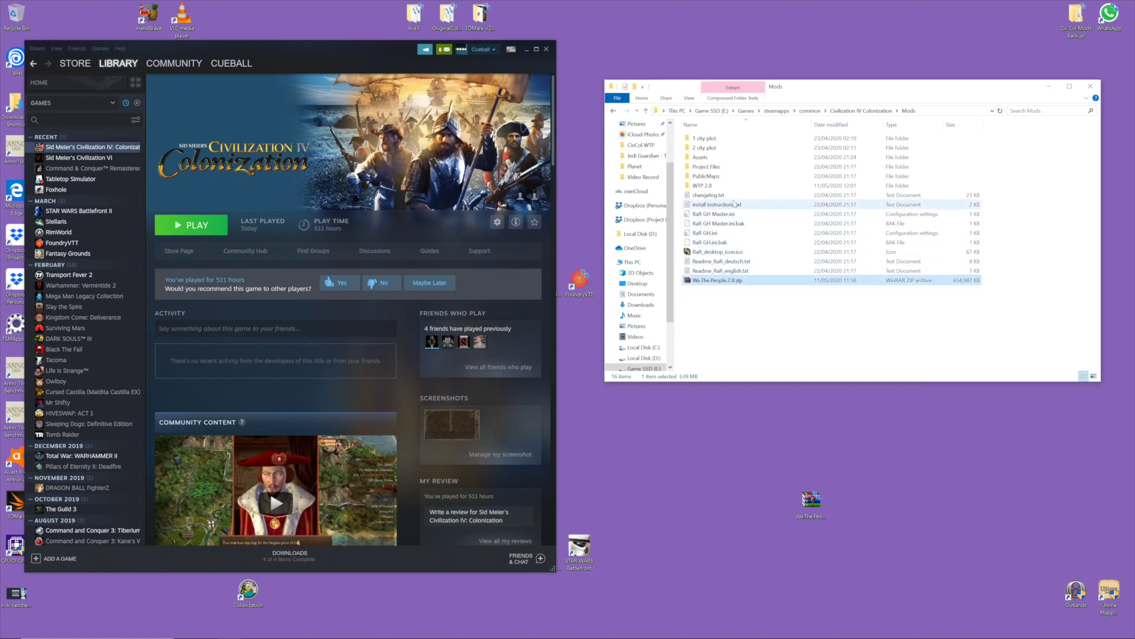
pyautogui.click(716, 196)
pyautogui.keyDown('shift'); pyautogui.click(715, 280); pyautogui.keyUp('shift')
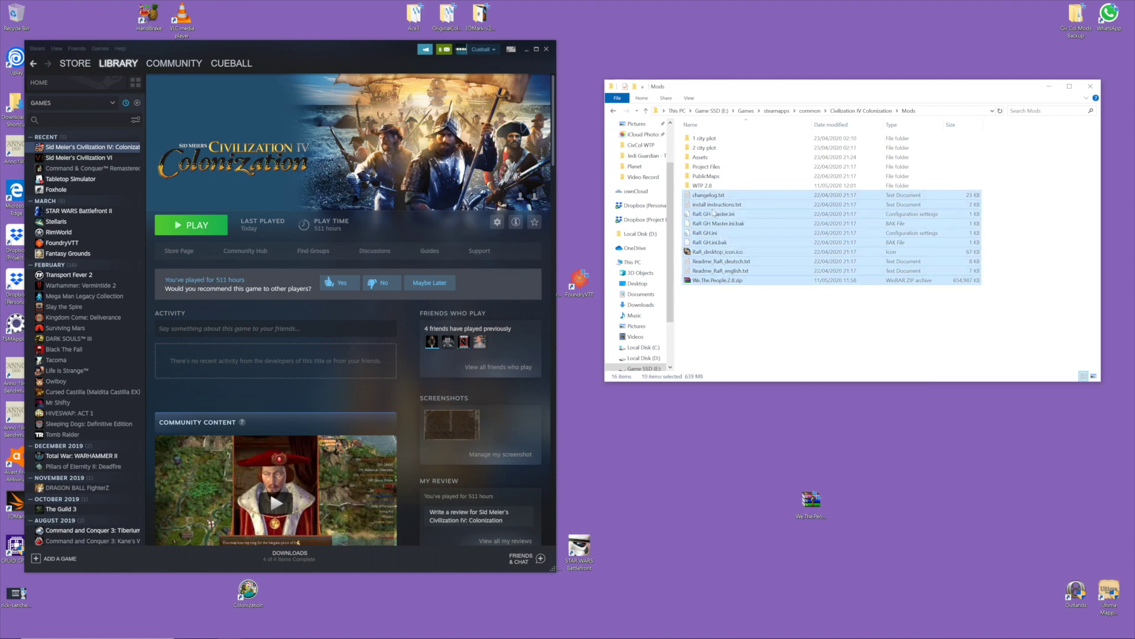
pyautogui.moveTo(715, 210); pyautogui.dragTo(709, 189)
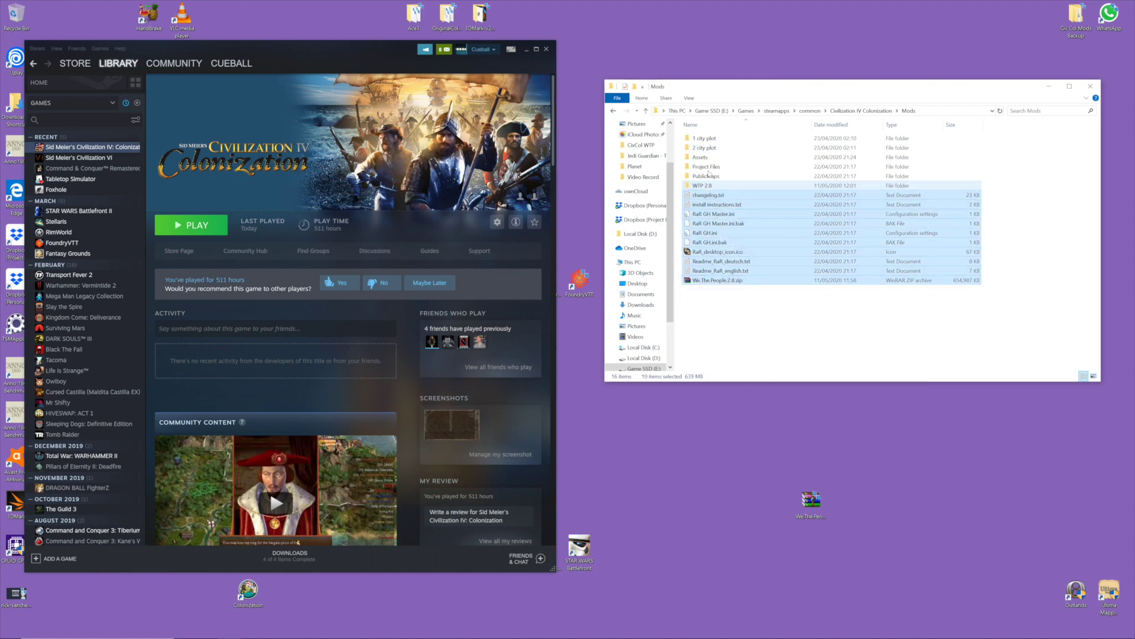
pyautogui.keyDown('shift'); pyautogui.click(712, 142); pyautogui.keyUp('shift')
pyautogui.moveTo(712, 142); pyautogui.dragTo(705, 185)
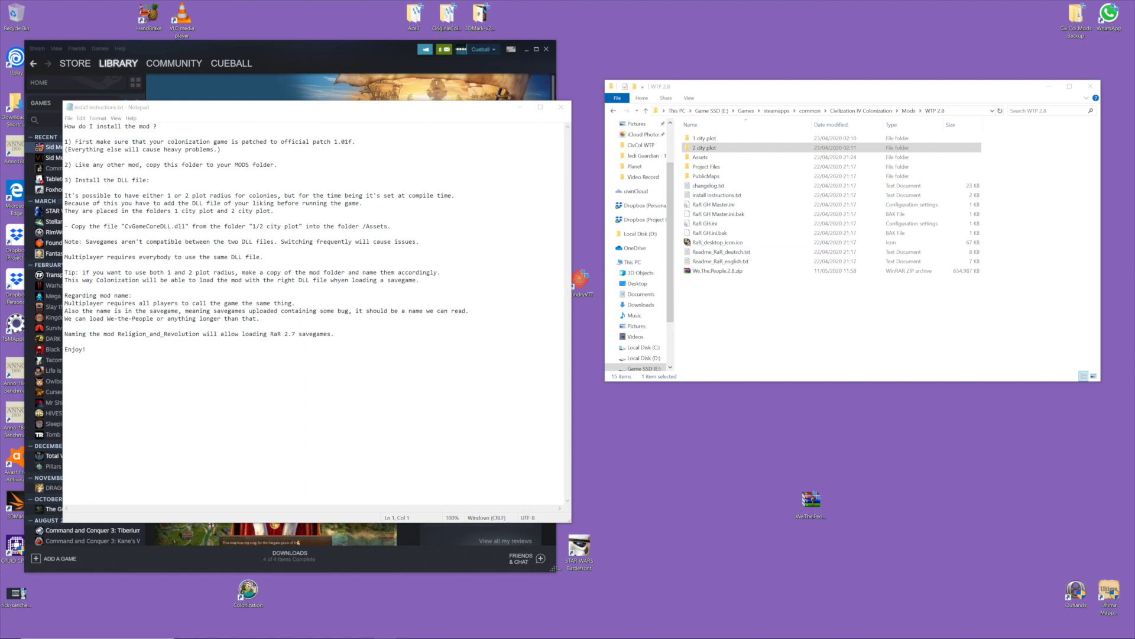
pyautogui.click(774, 149)
# Step: Copy CvGameCoreDLL.dll from the '2 city plot' folder
pyautogui.click(317, 46)
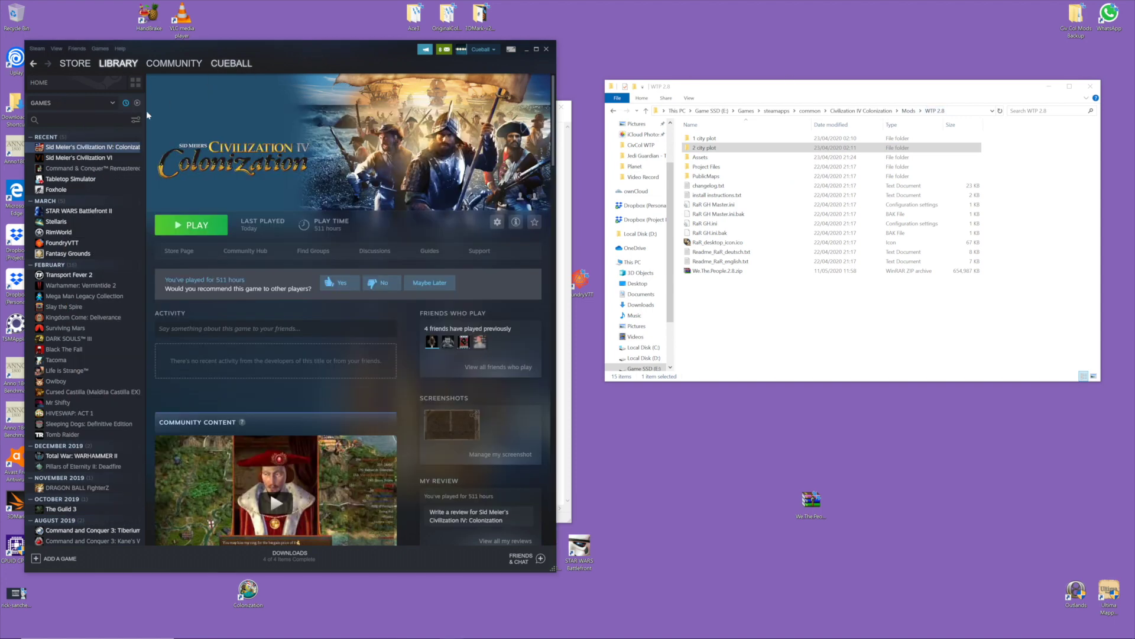
pyautogui.rightClick(112, 151)
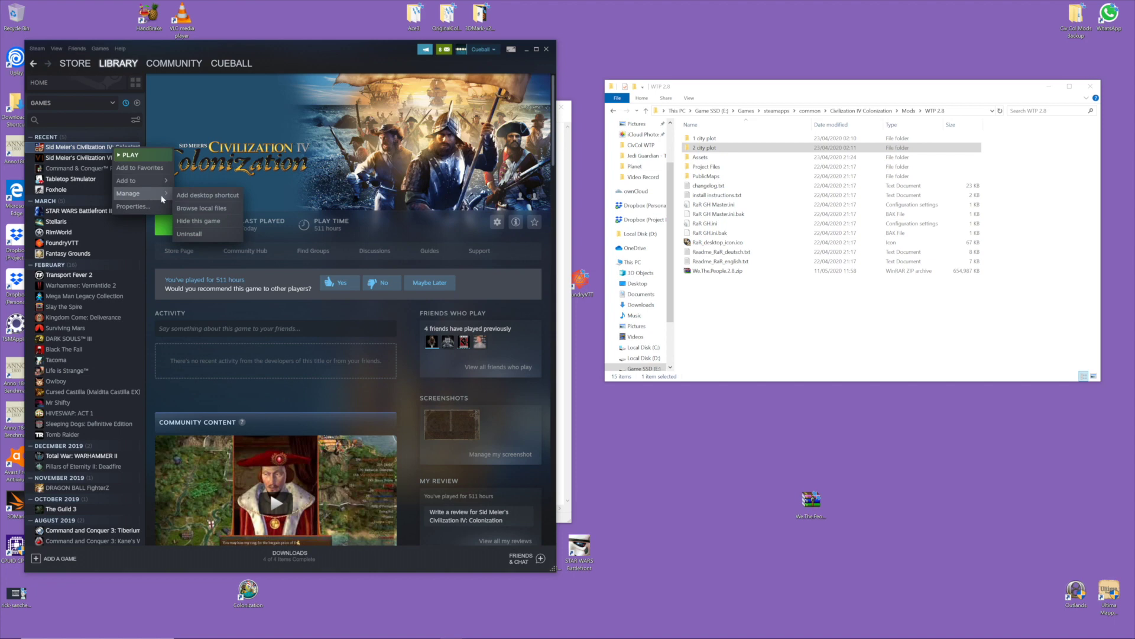
pyautogui.click(854, 305)
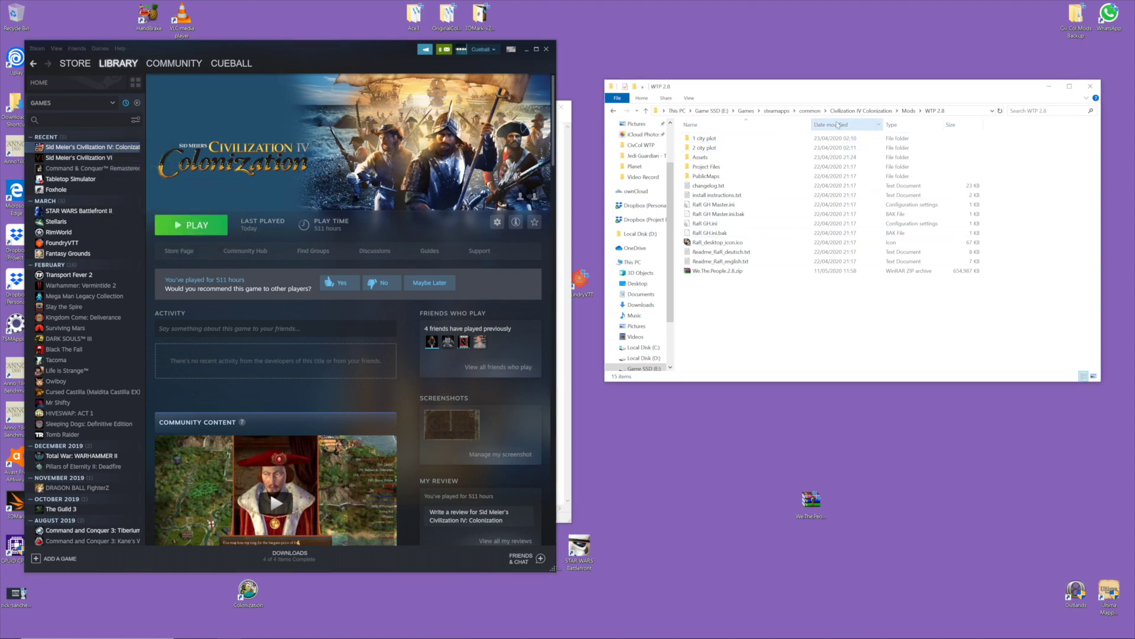
pyautogui.doubleClick(732, 150)
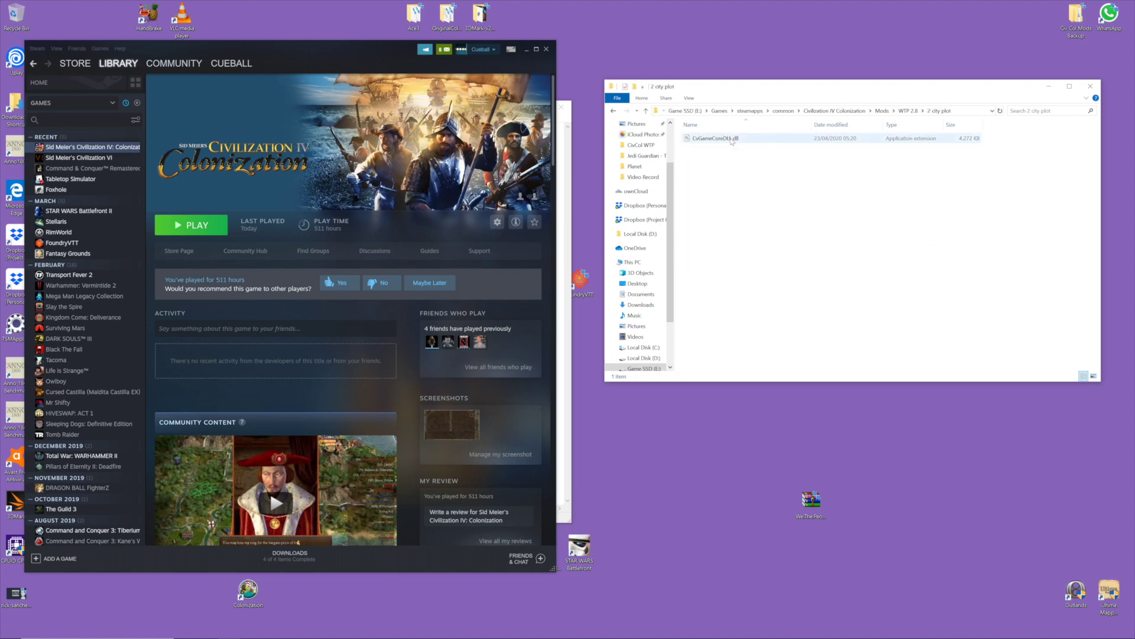
pyautogui.rightClick(732, 139)
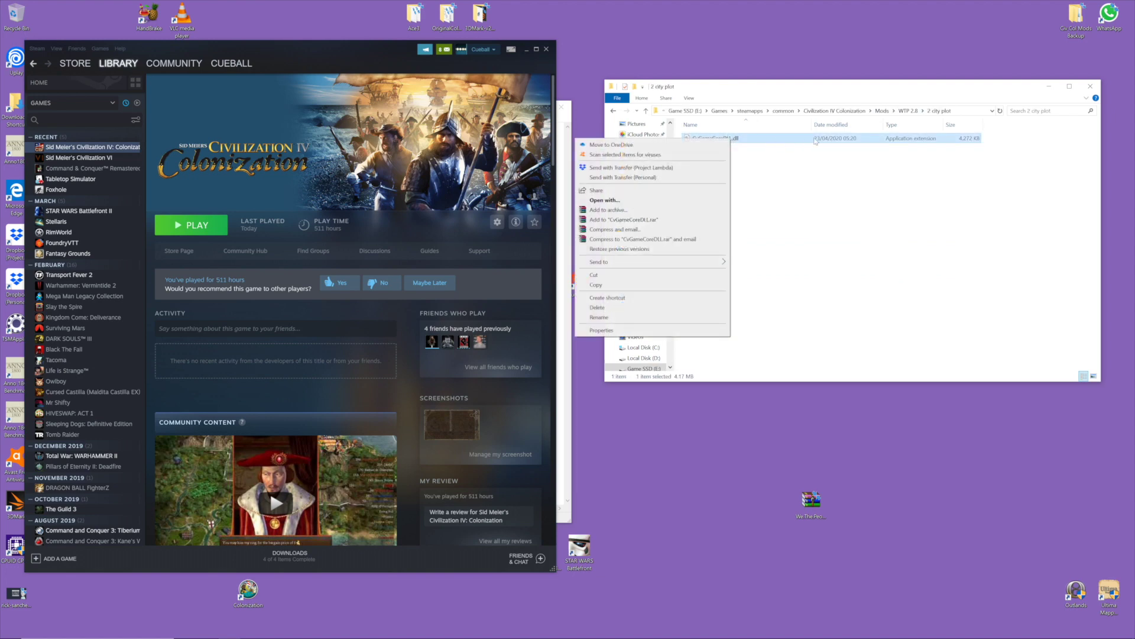
pyautogui.click(598, 284)
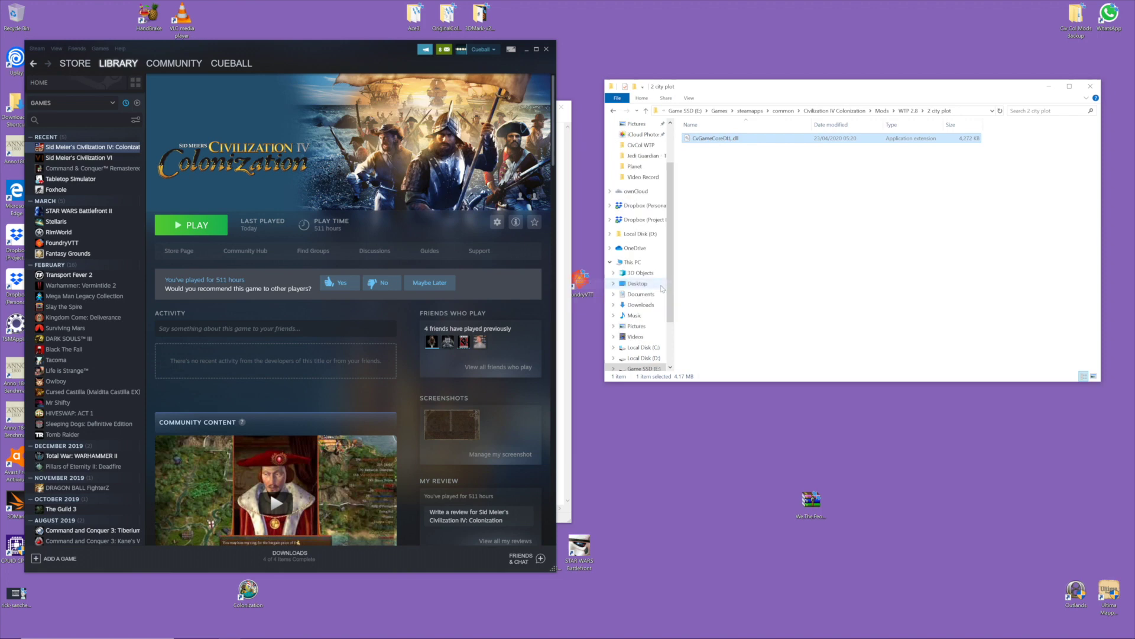
# Step: Paste the DLL into WTP 2.8\Assets, replacing the existing CvGameCoreDLL.dll
pyautogui.click(645, 111)
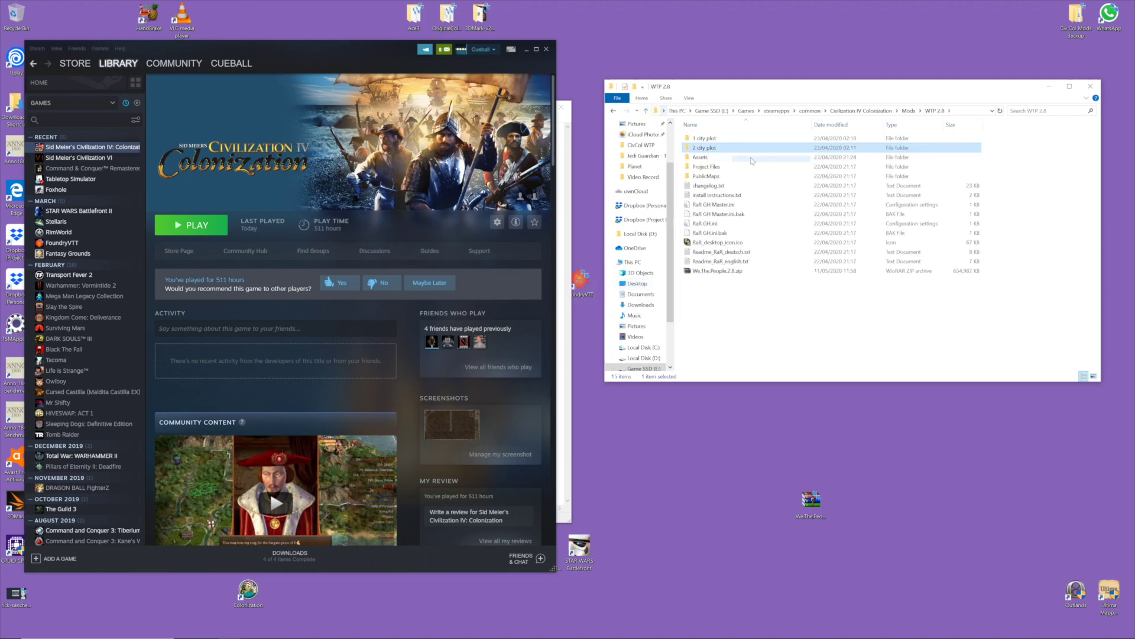
pyautogui.doubleClick(707, 162)
pyautogui.rightClick(737, 223)
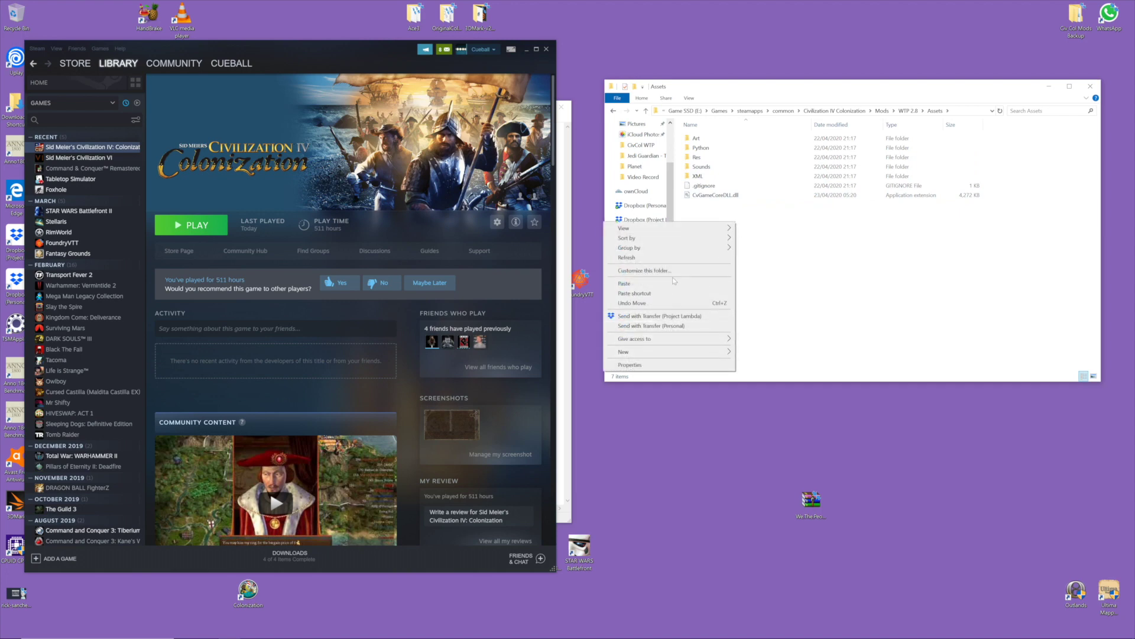
pyautogui.click(674, 283)
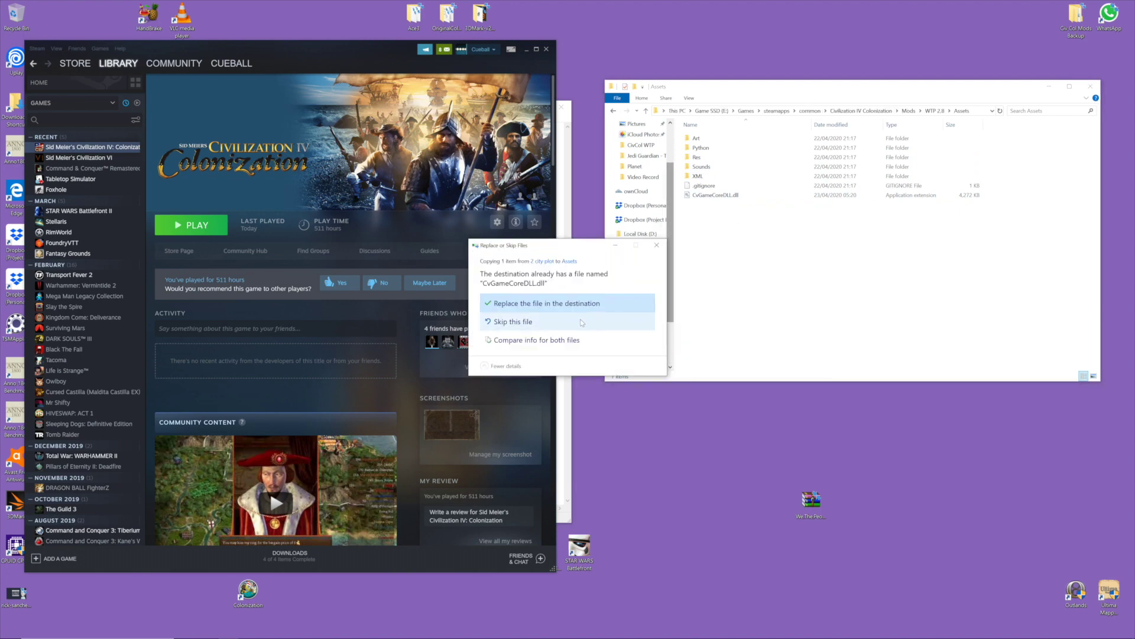
pyautogui.click(584, 303)
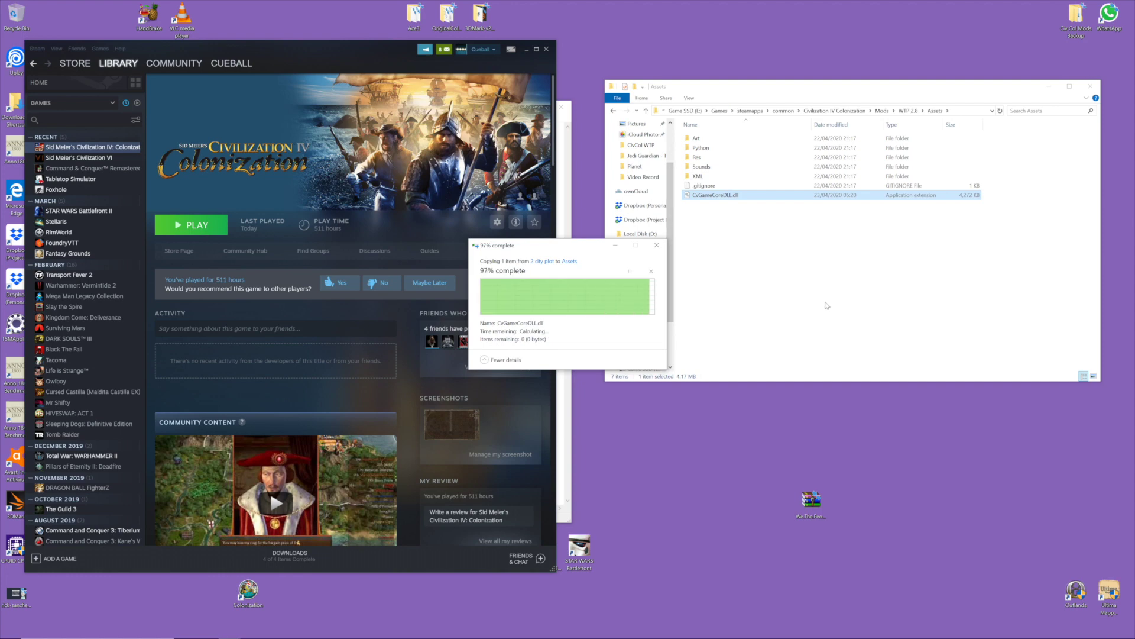
pyautogui.click(571, 120)
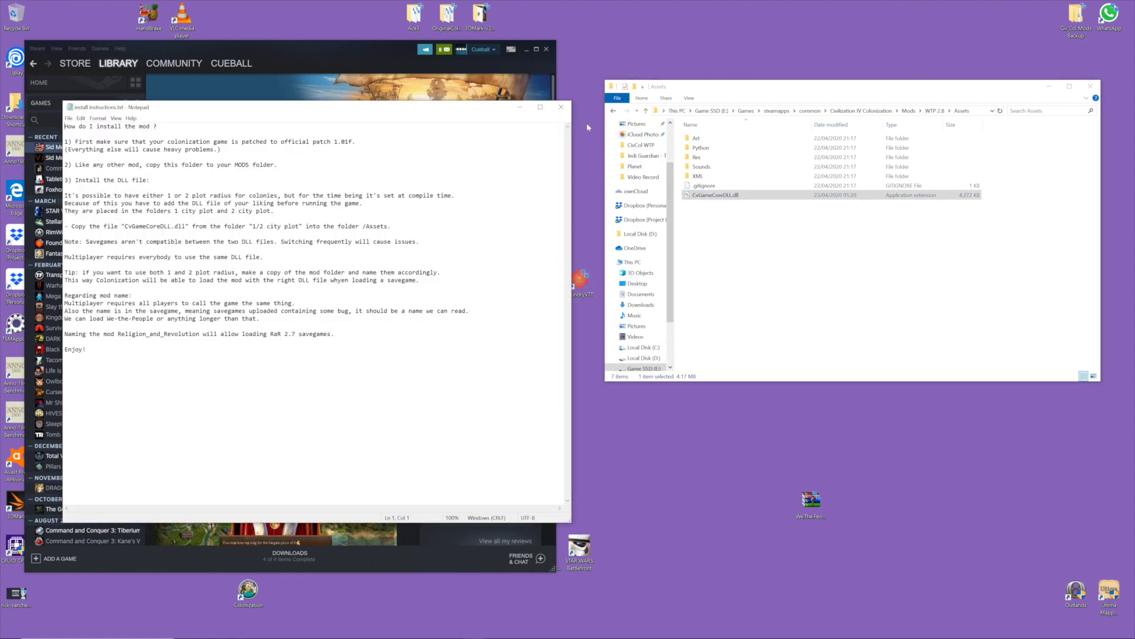
# Step: Check the new CvGameCoreDLL.dll in Assets, then browse '2 city plot' and return to WTP 2.8
pyautogui.click(820, 195)
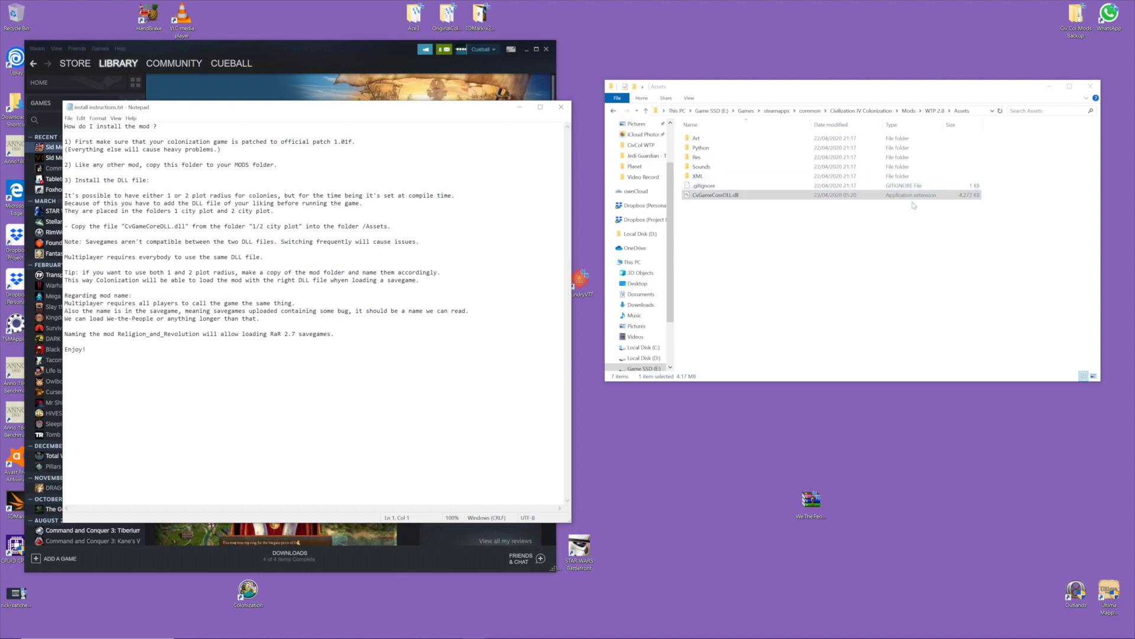
pyautogui.click(645, 111)
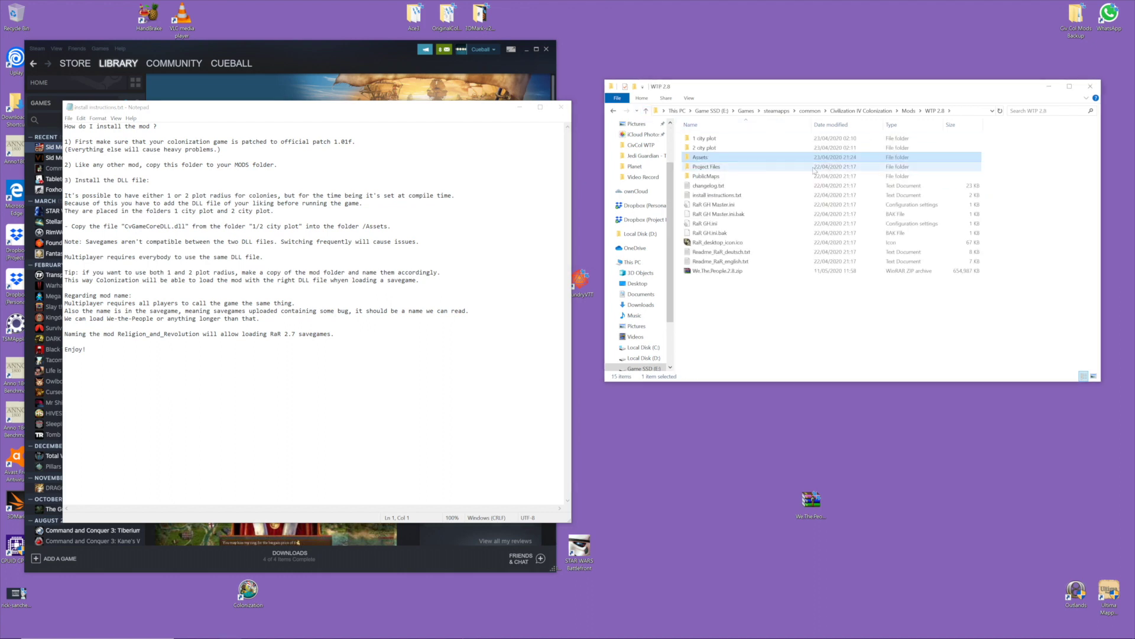
pyautogui.click(737, 147)
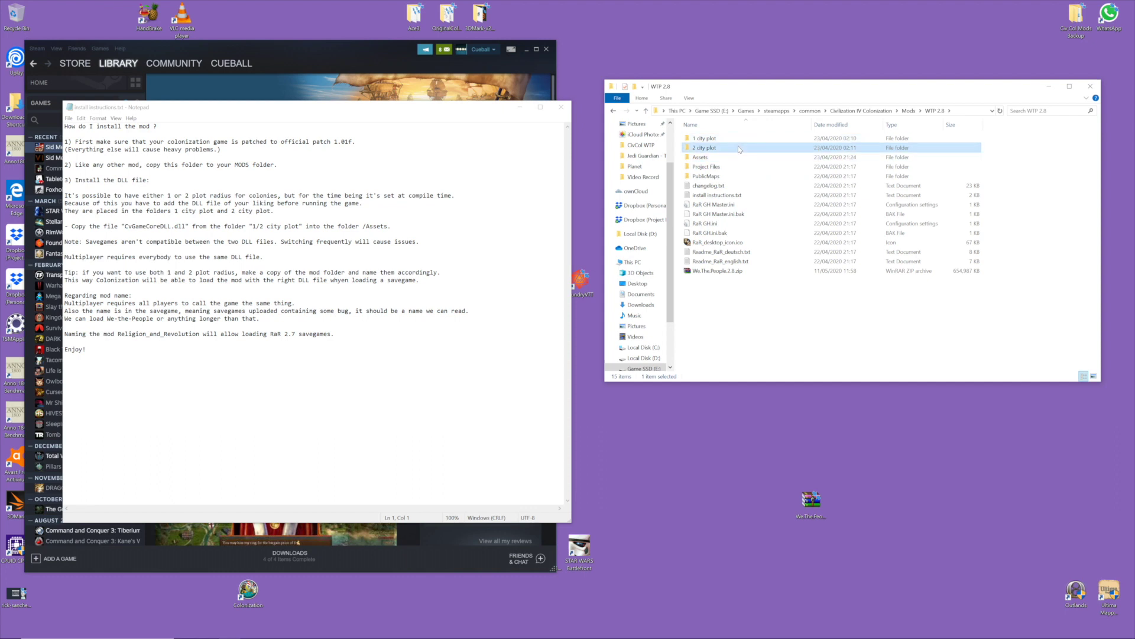
pyautogui.doubleClick(733, 146)
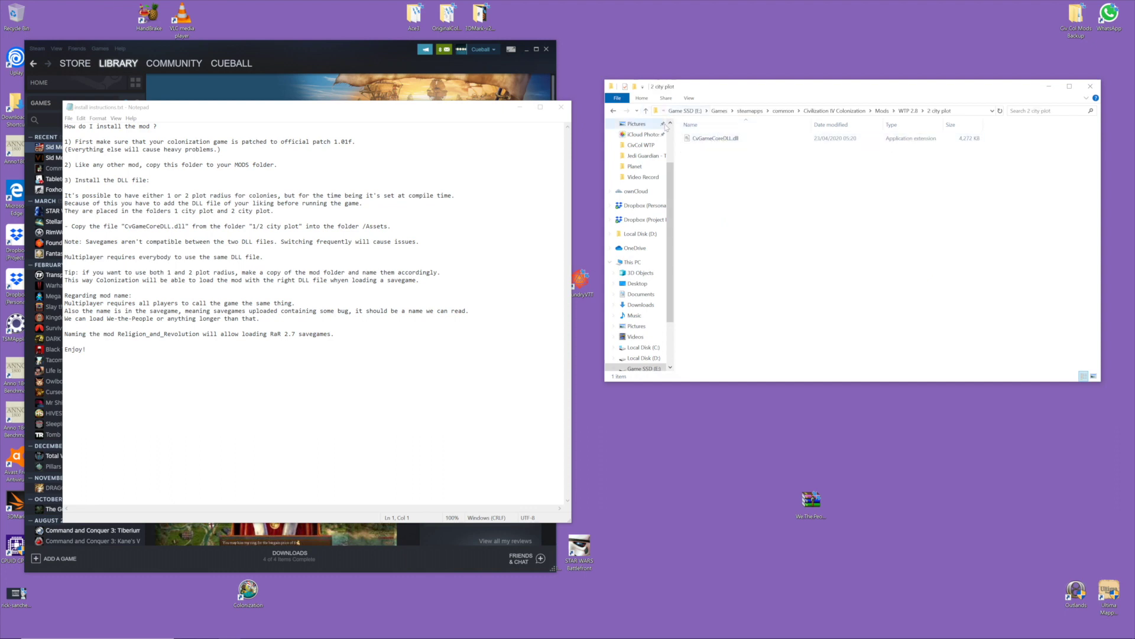
pyautogui.click(646, 112)
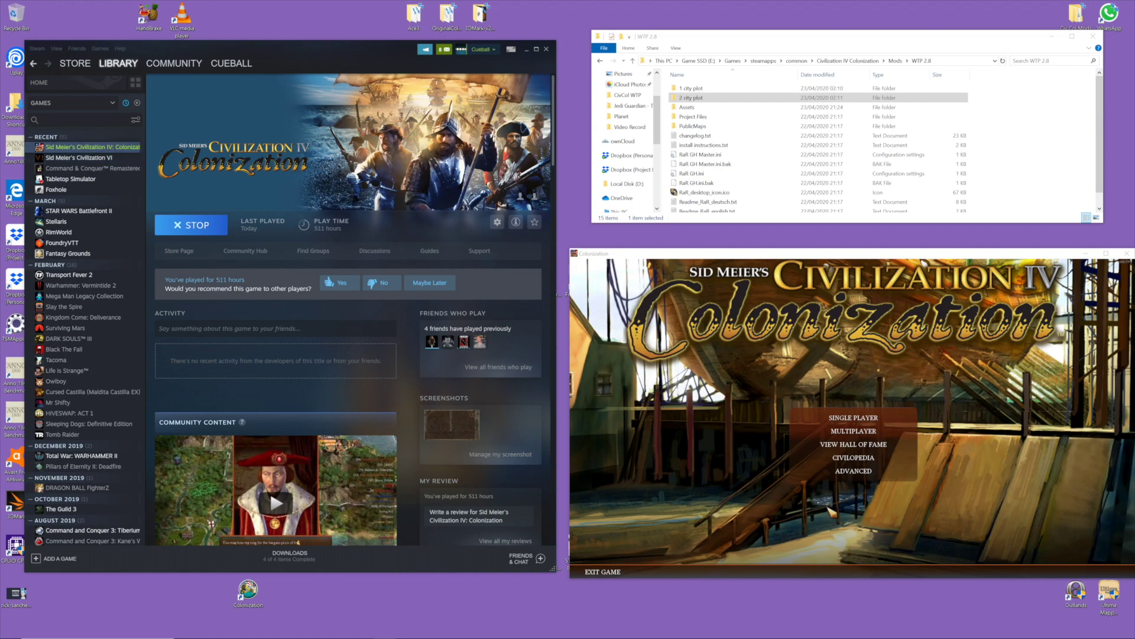
# Step: Choose WTP 2.8 from Advanced's Load a Mod list and restart into We The People
pyautogui.click(858, 471)
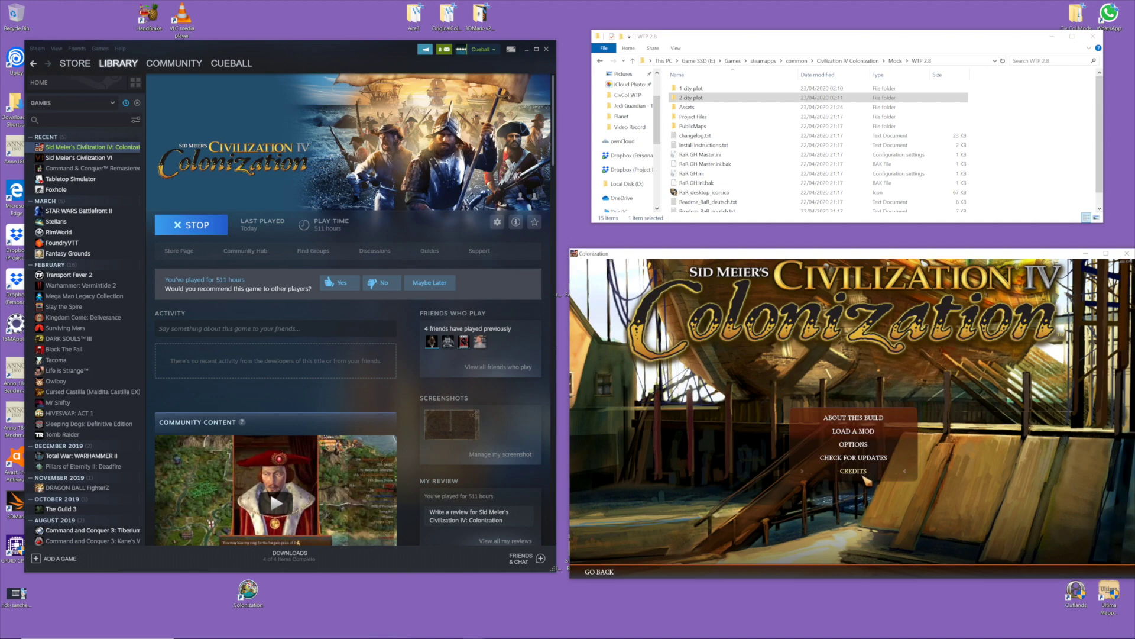
pyautogui.click(879, 429)
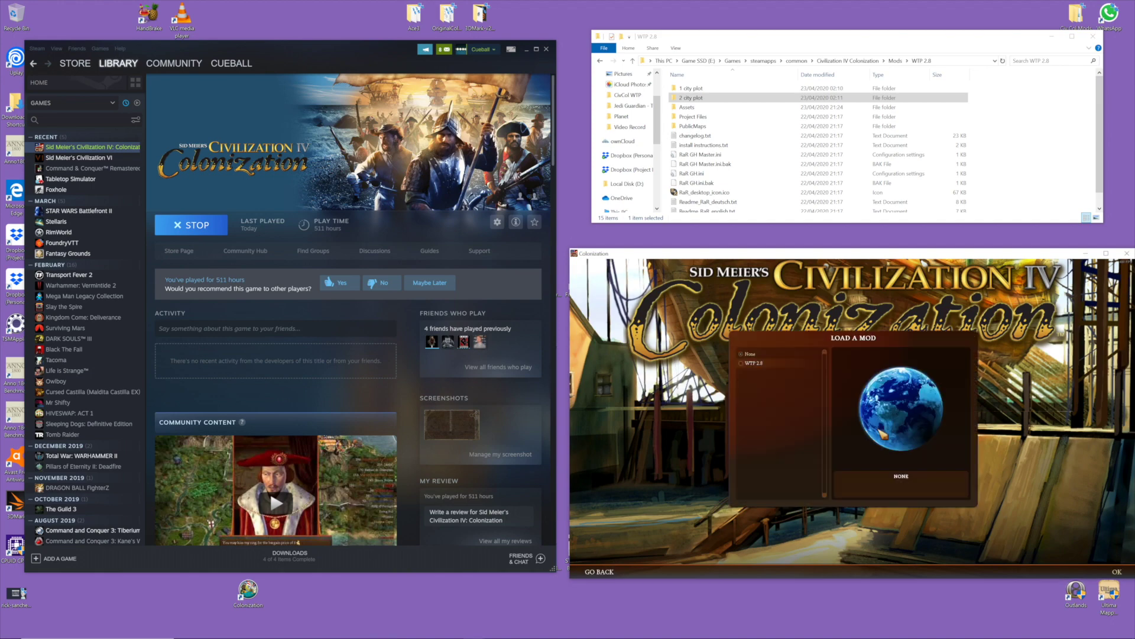
pyautogui.click(748, 363)
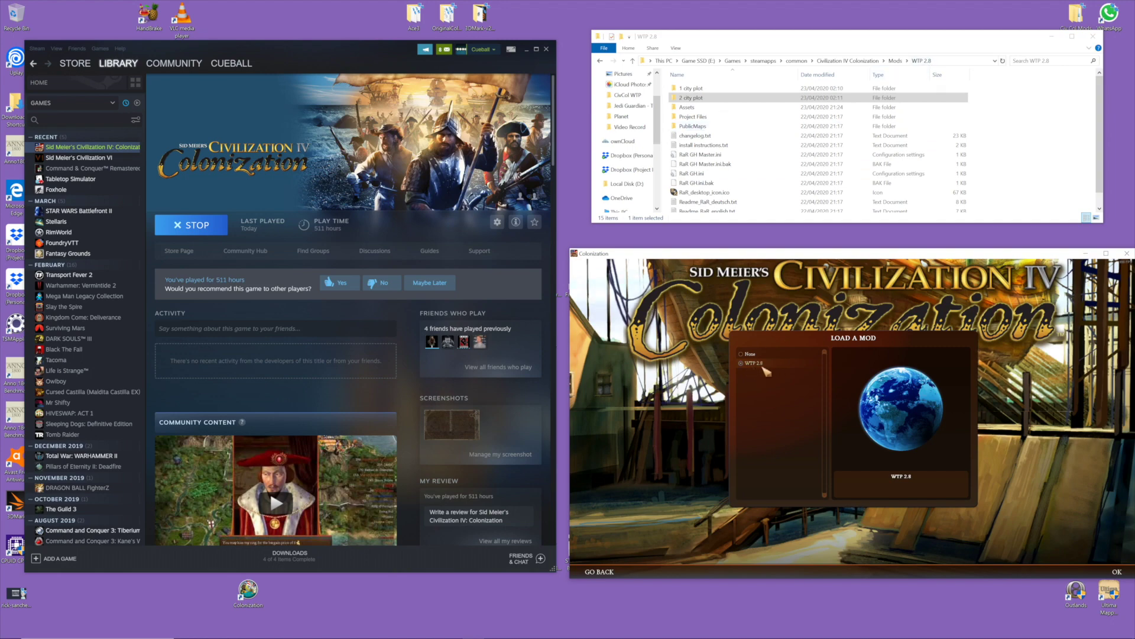
pyautogui.click(1116, 569)
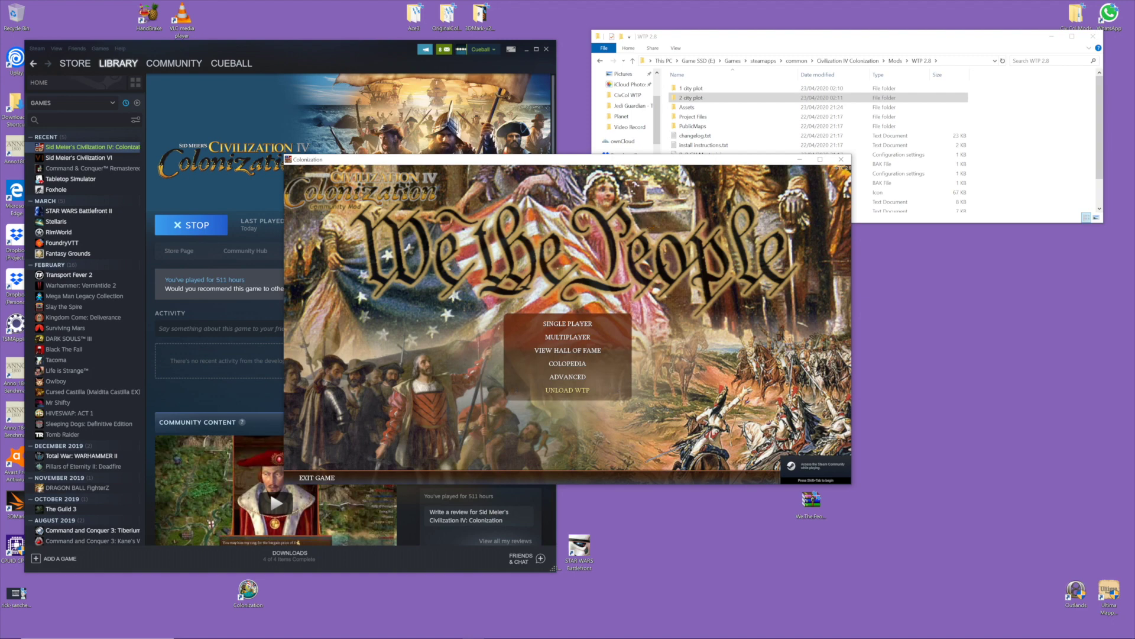
# Step: Unload WTP, load the 2.8 EXAMPLE save, and accept the WTP 2.8 restart prompt
pyautogui.click(567, 390)
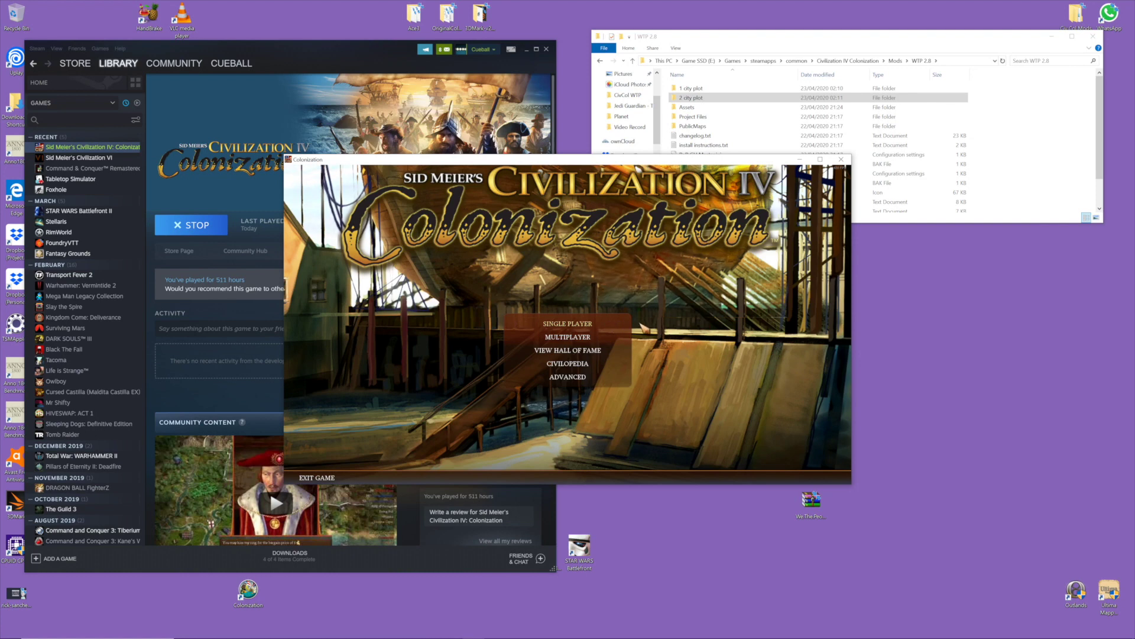
pyautogui.click(592, 323)
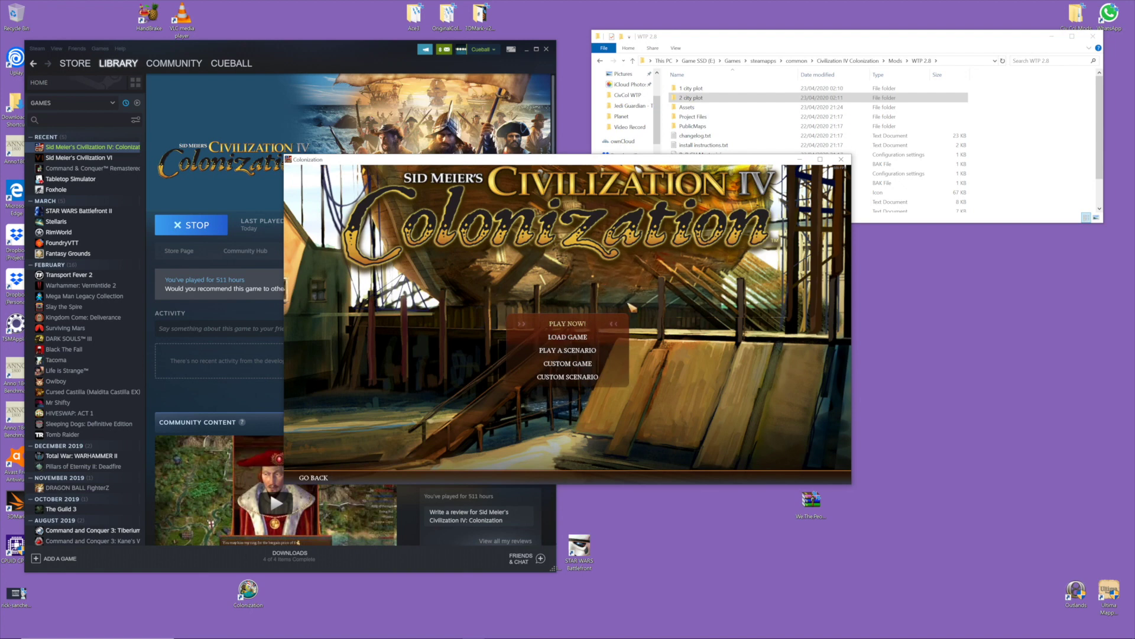
pyautogui.click(616, 335)
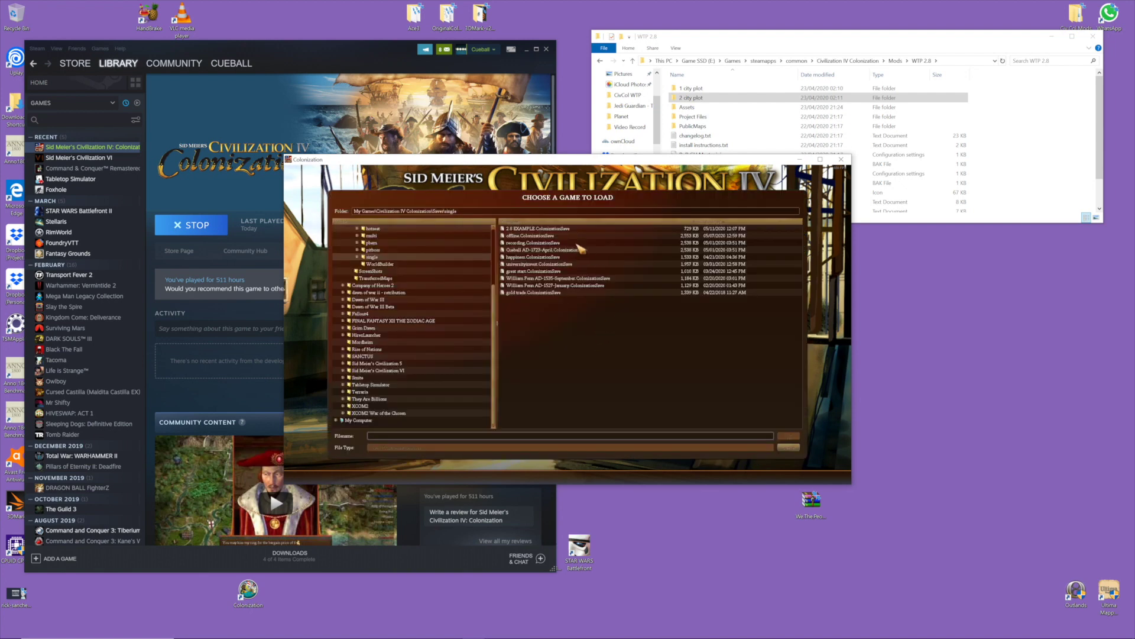
pyautogui.click(540, 229)
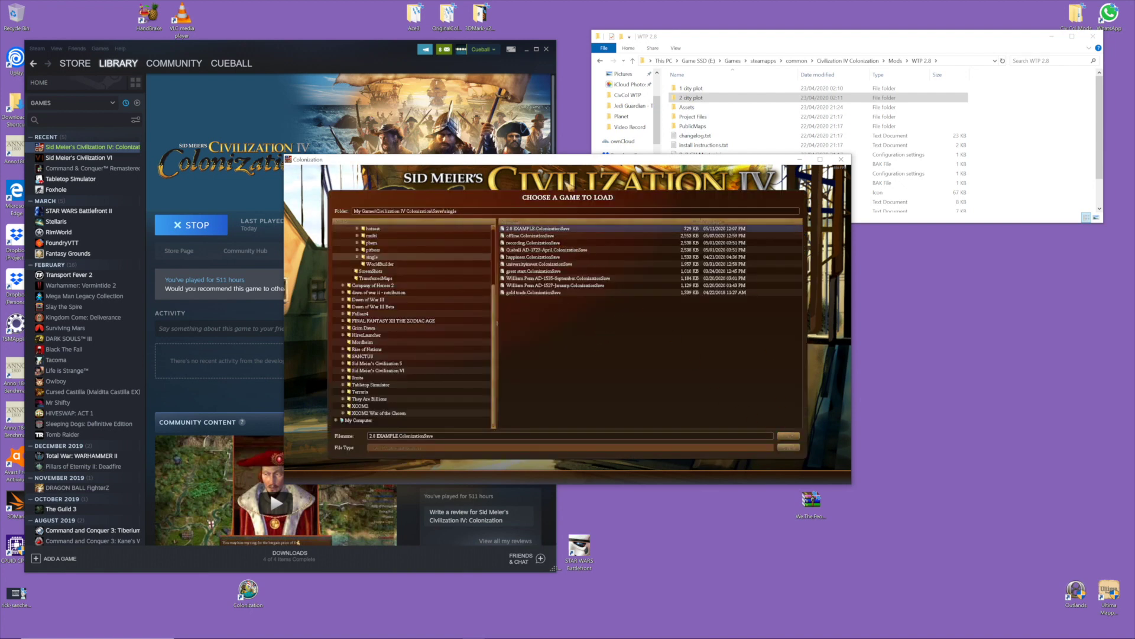
pyautogui.click(798, 438)
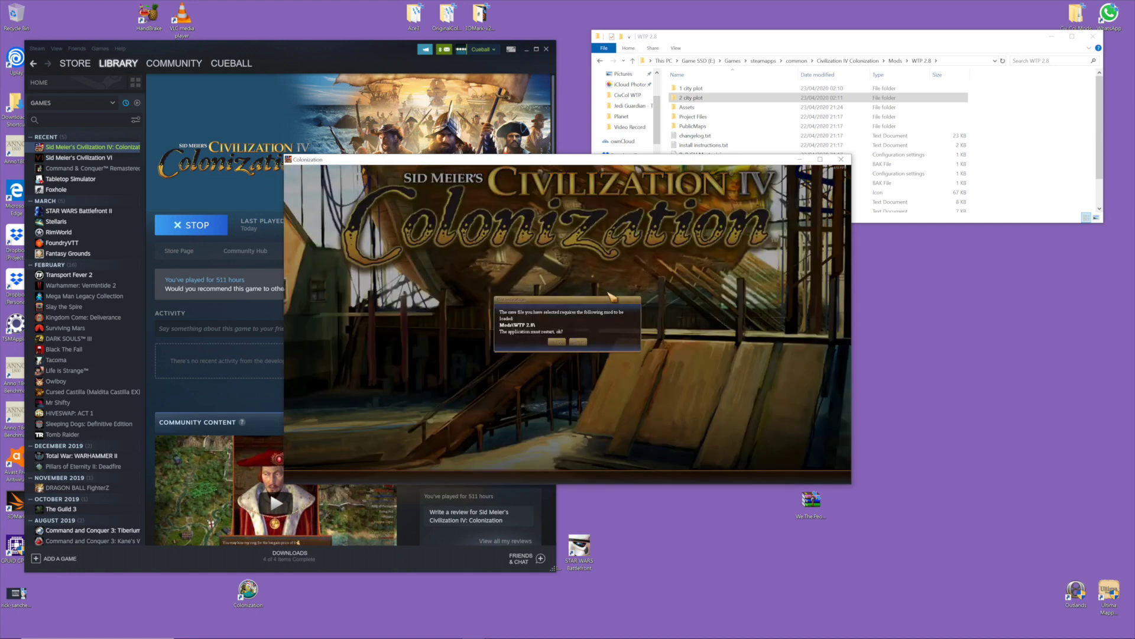
pyautogui.click(557, 342)
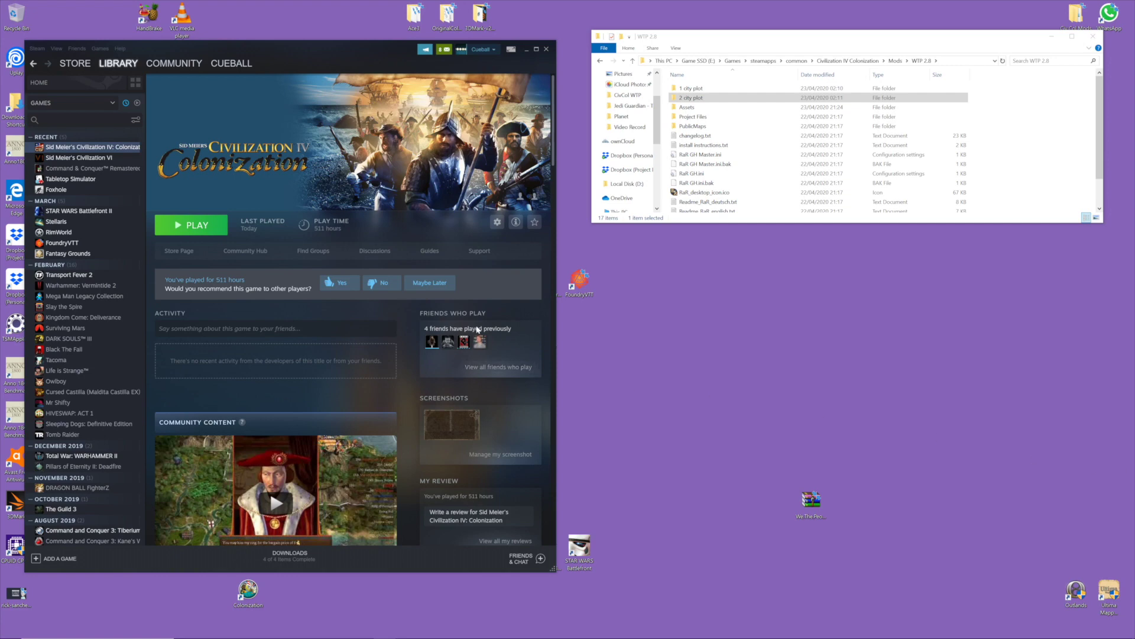
# Step: Set Colonization's Steam launch option to mod="\WTP 2.8" and close Properties
pyautogui.rightClick(110, 149)
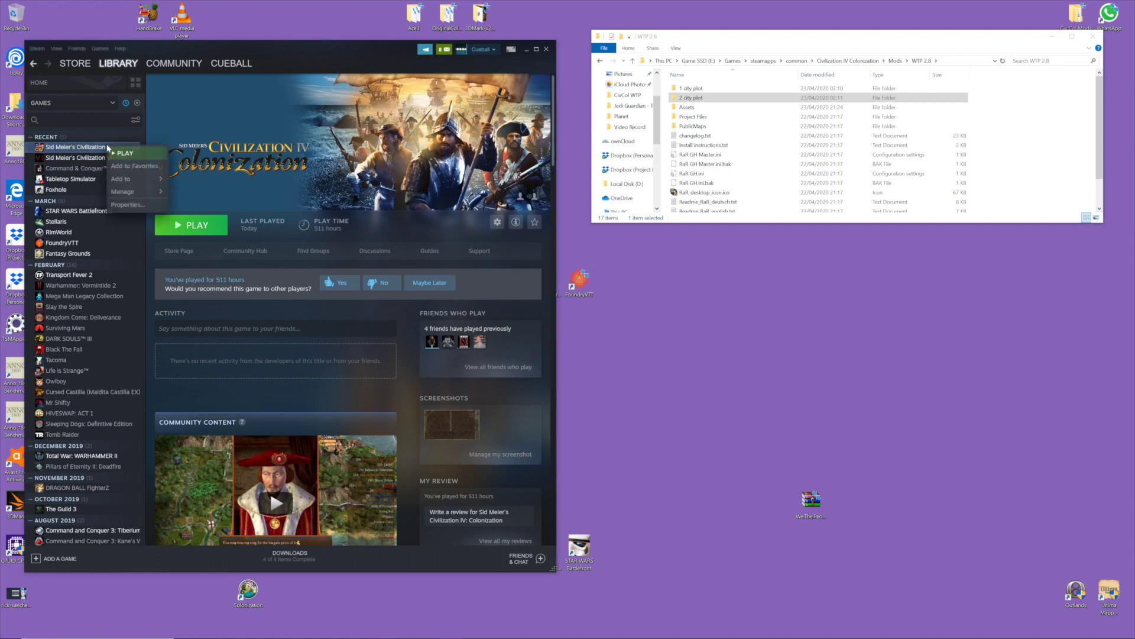
pyautogui.moveTo(140, 193)
pyautogui.click(135, 205)
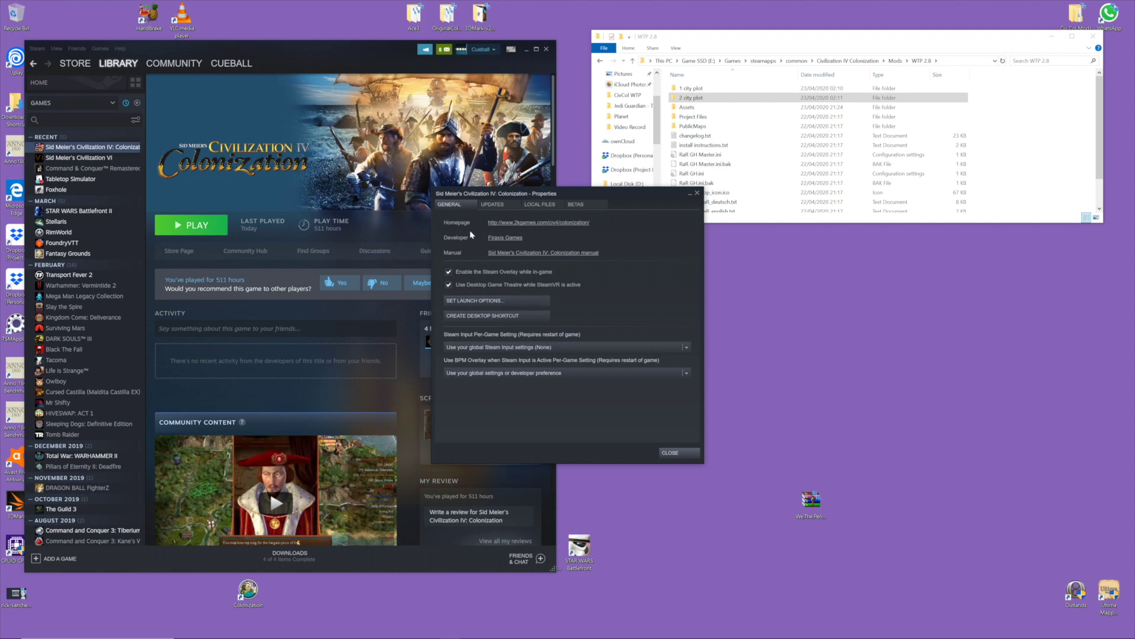
pyautogui.click(509, 301)
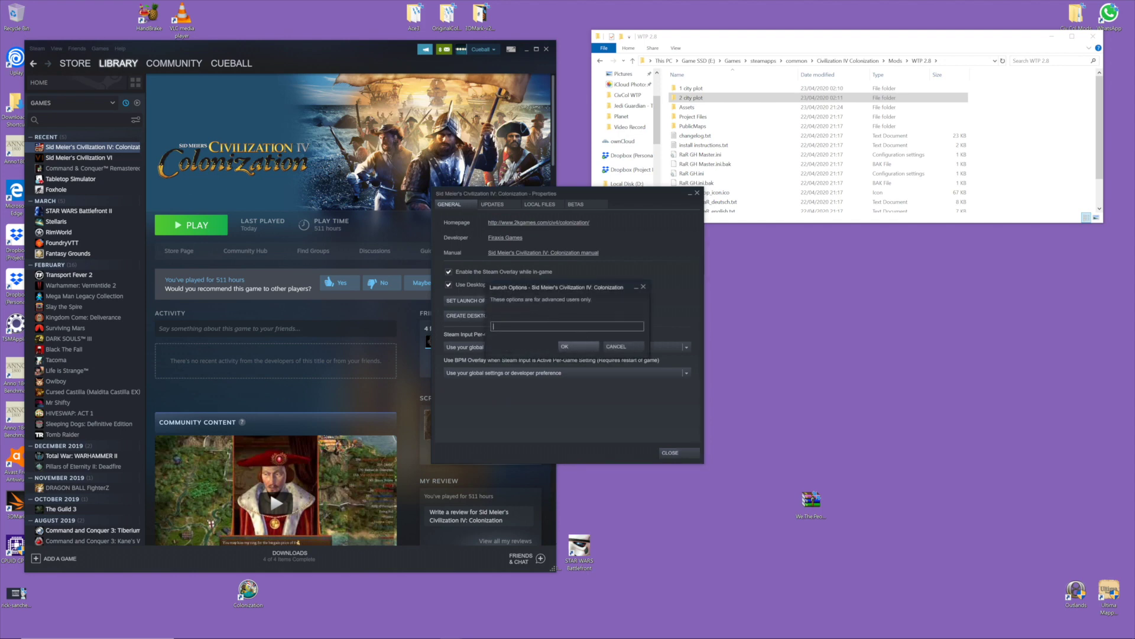
pyautogui.write('"mod=\\WTP 2.8"')
pyautogui.moveTo(509, 325); pyautogui.dragTo(533, 326)
pyautogui.click(579, 347)
pyautogui.click(686, 453)
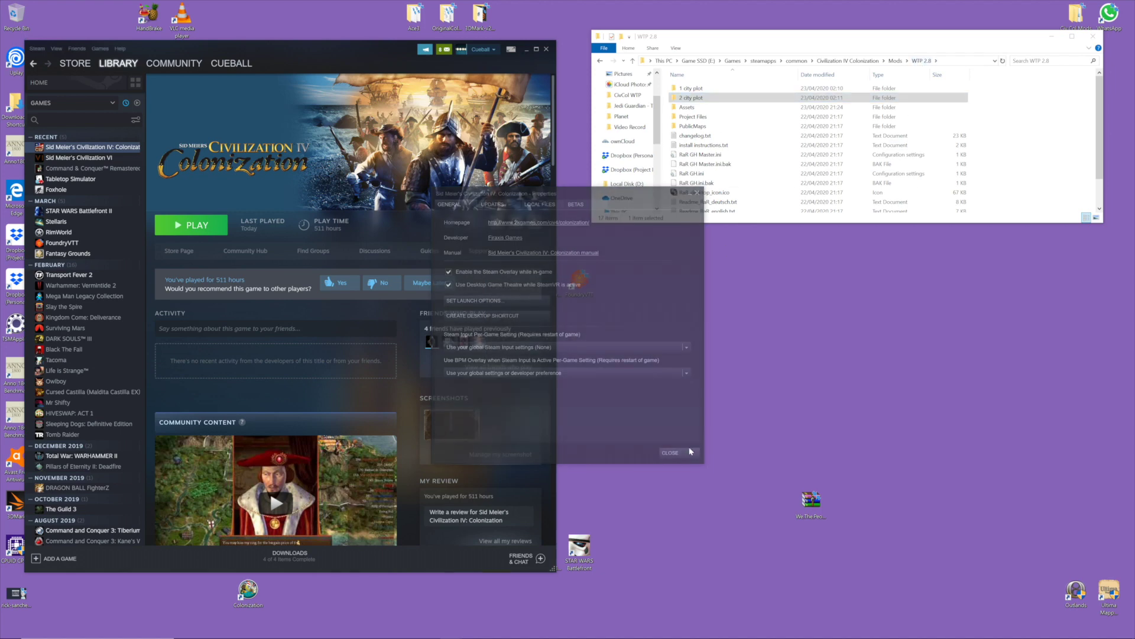